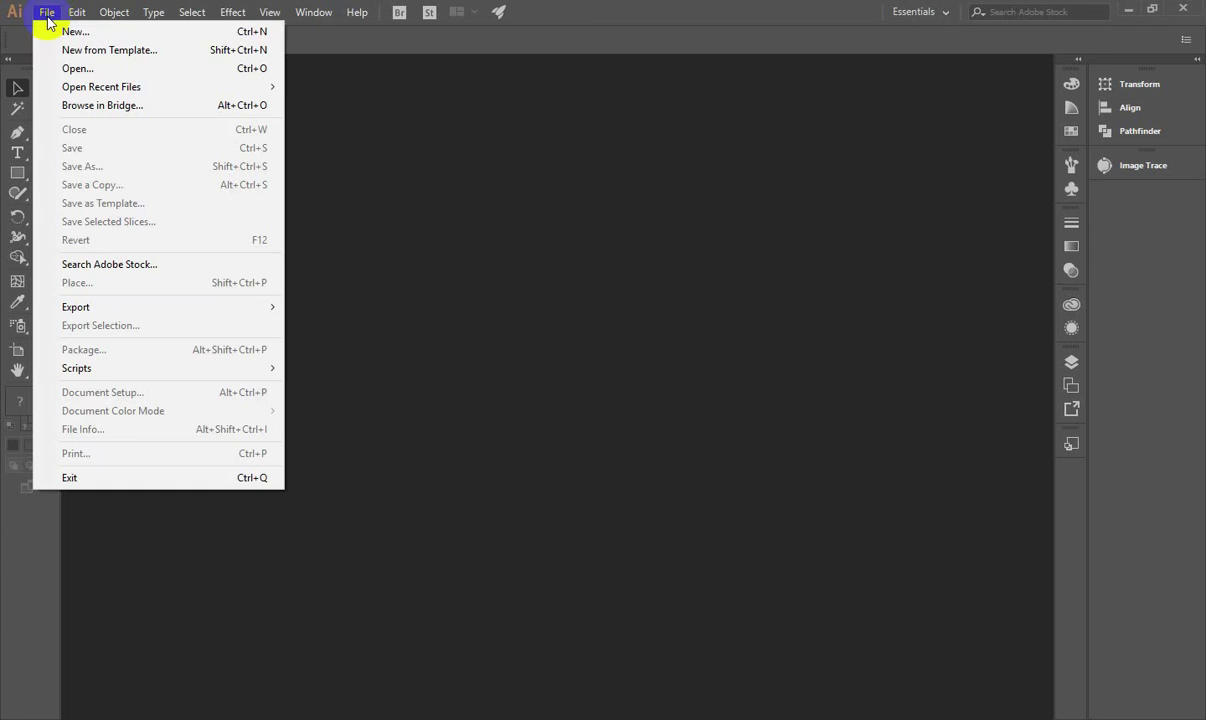
Create a new 1000 × 1000 pt document, Untitled-1, keeping the units in Points.
click(70, 35)
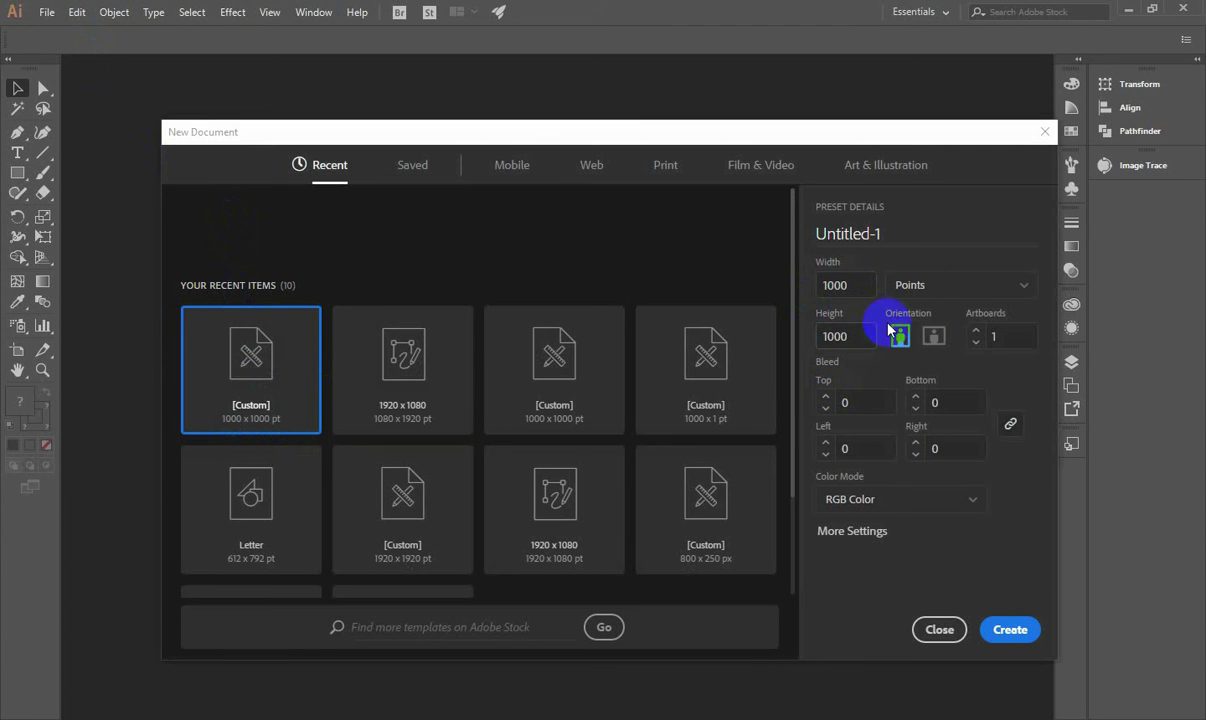
click(912, 288)
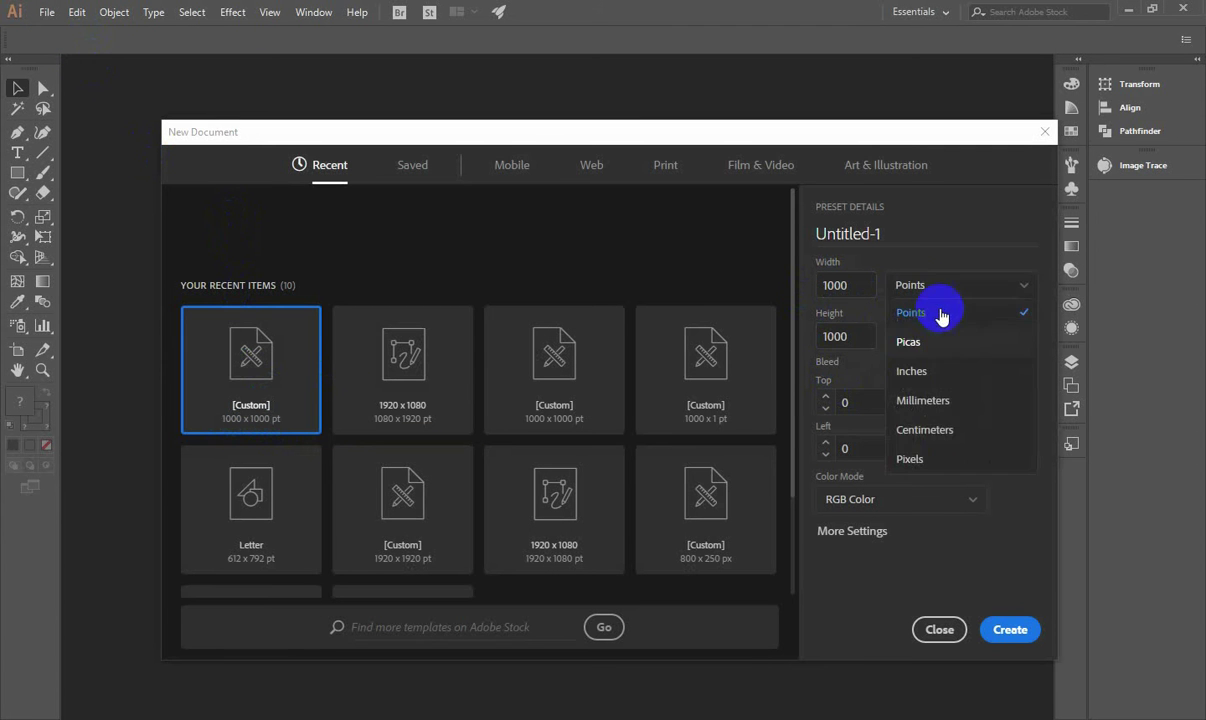
click(1010, 631)
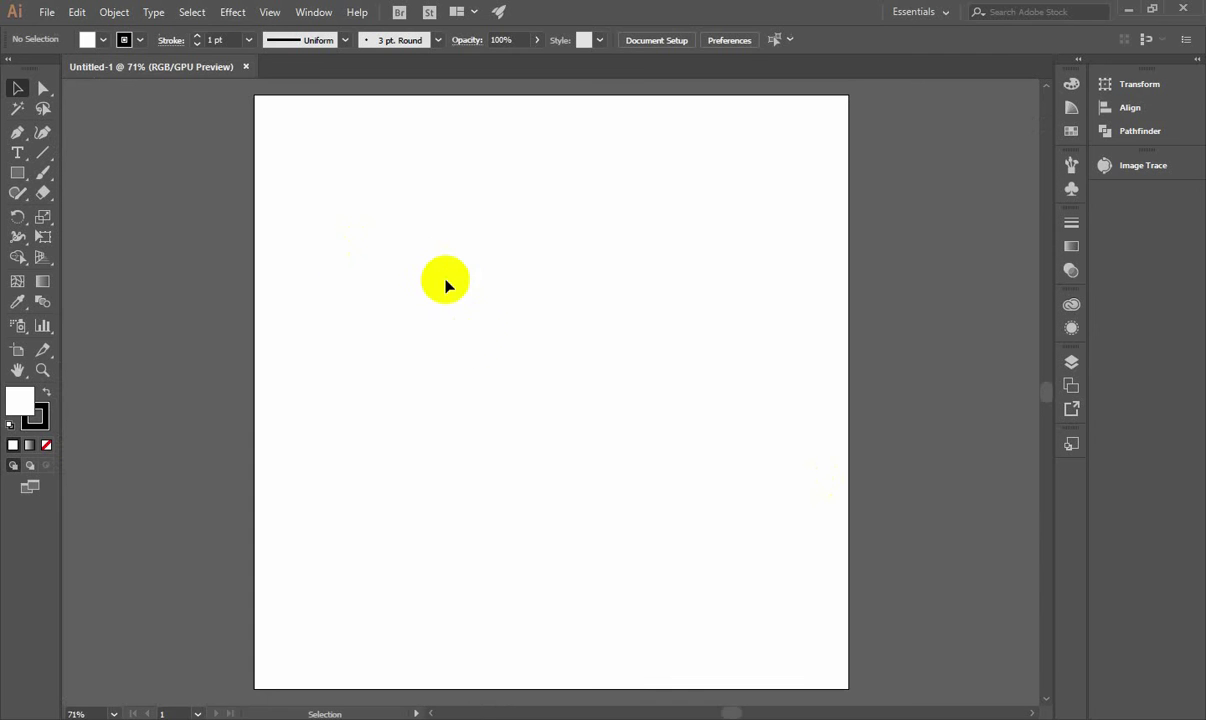
Reposition the artboard, then turn on View > Show Grid across the artboard and canvas.
scroll(447, 312, down, 1)
scroll(447, 312, up, 2)
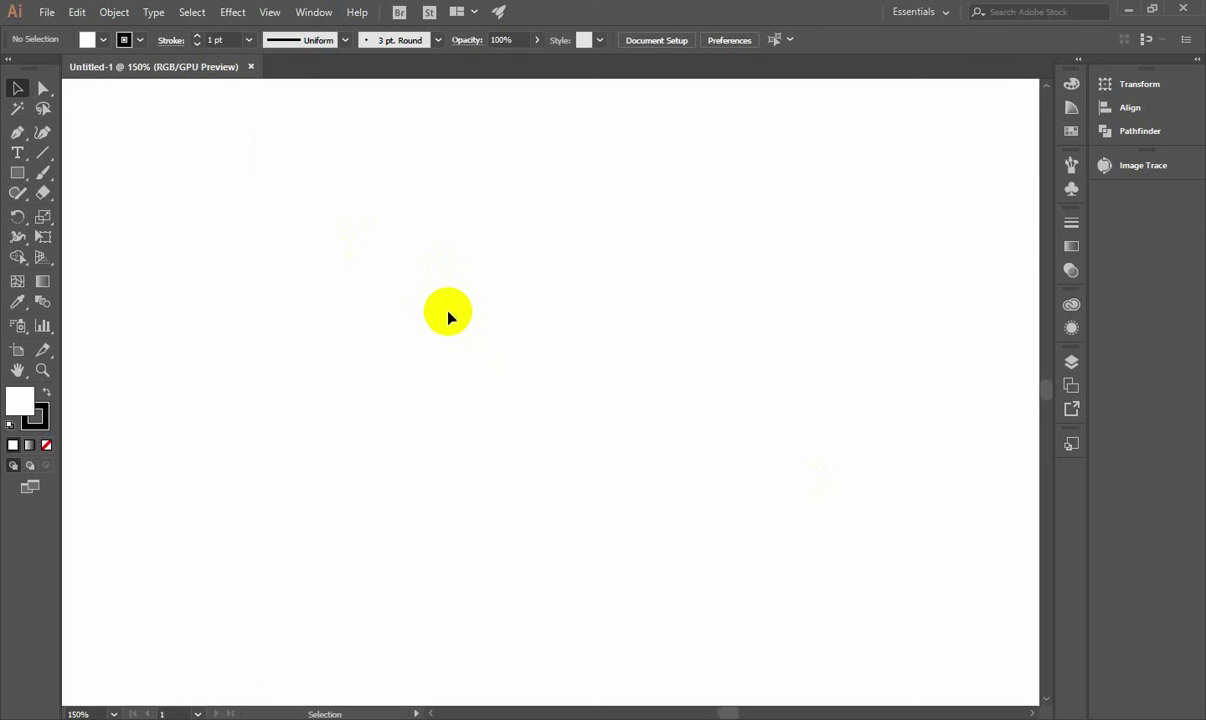
scroll(447, 316, down, 1)
scroll(395, 186, down, 1)
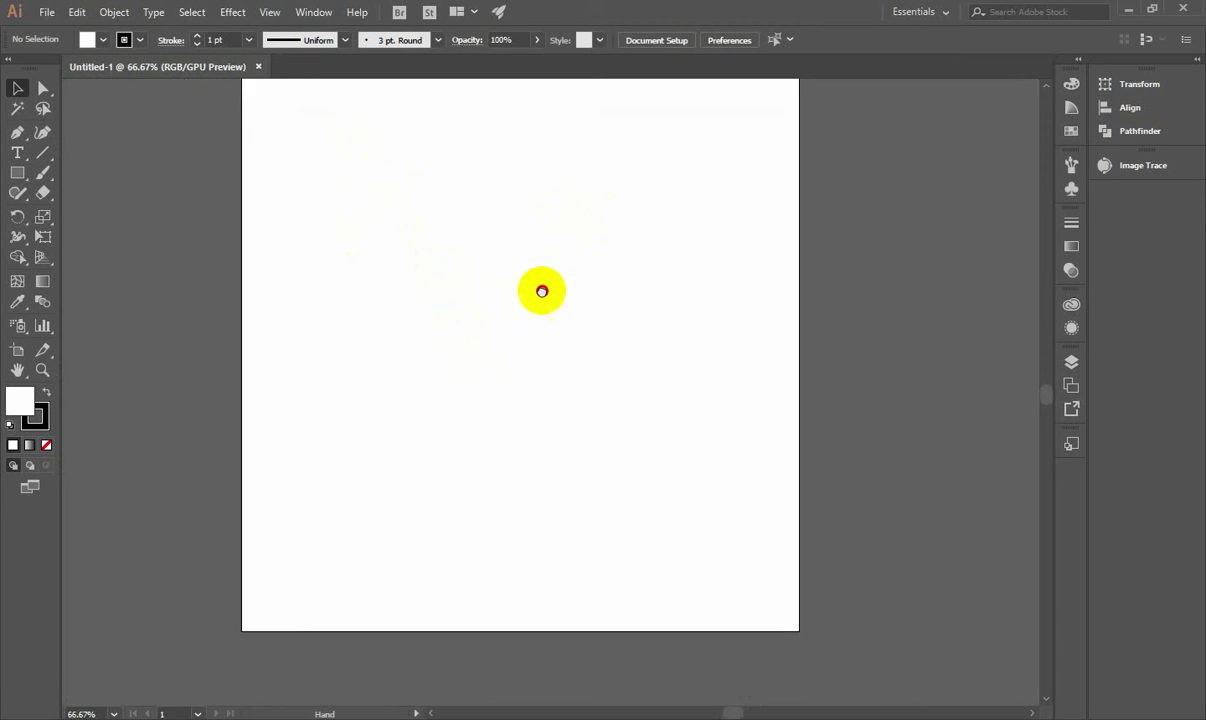
mouse_move(541, 288)
mouse_down()
mouse_move(519, 277)
mouse_move(540, 274)
mouse_up()
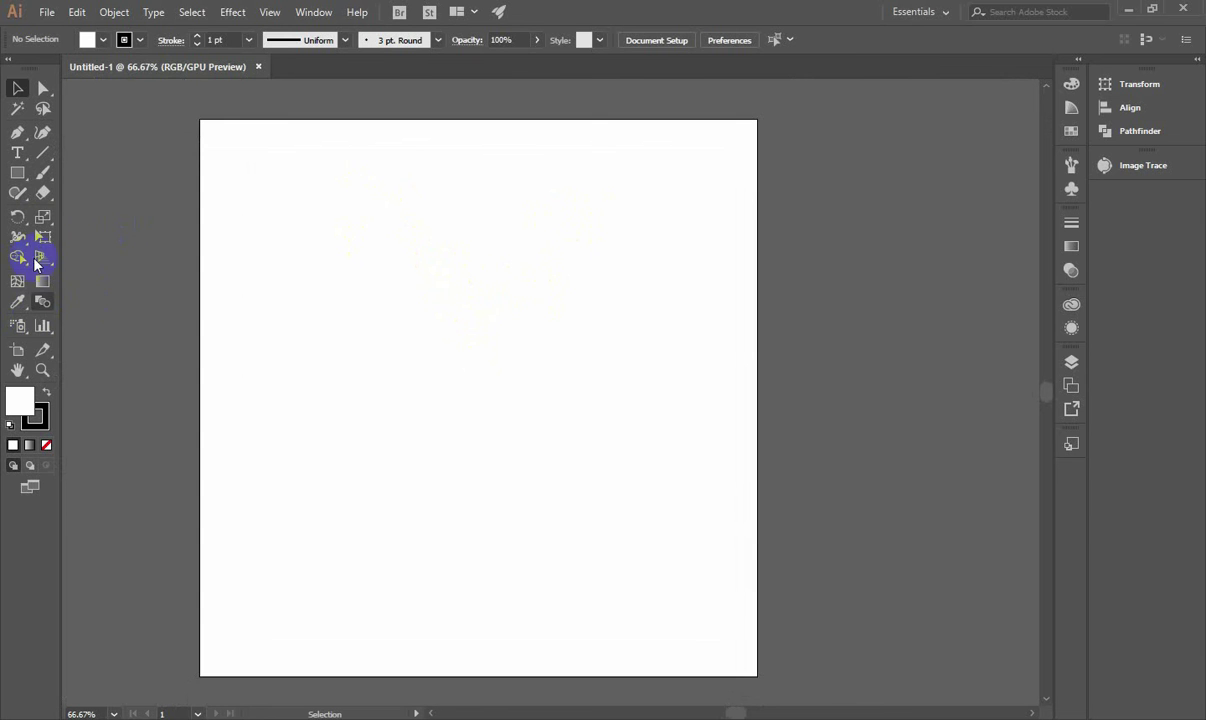
click(114, 12)
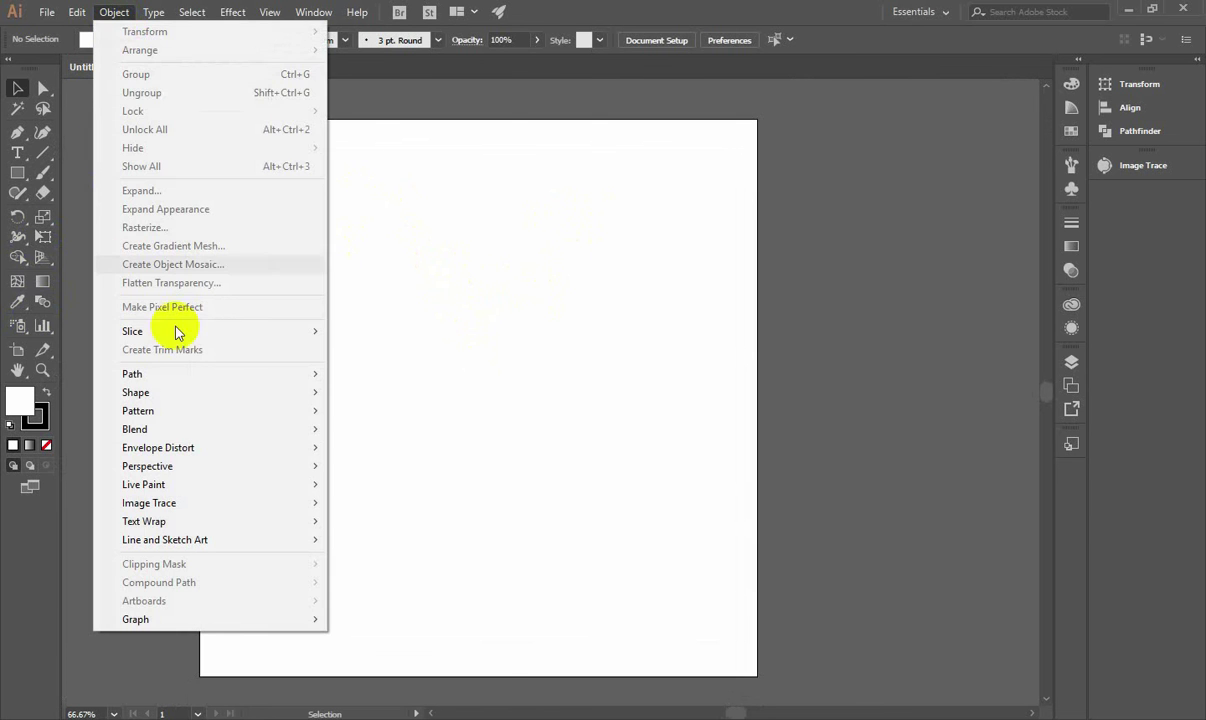
click(235, 12)
mouse_move(269, 12)
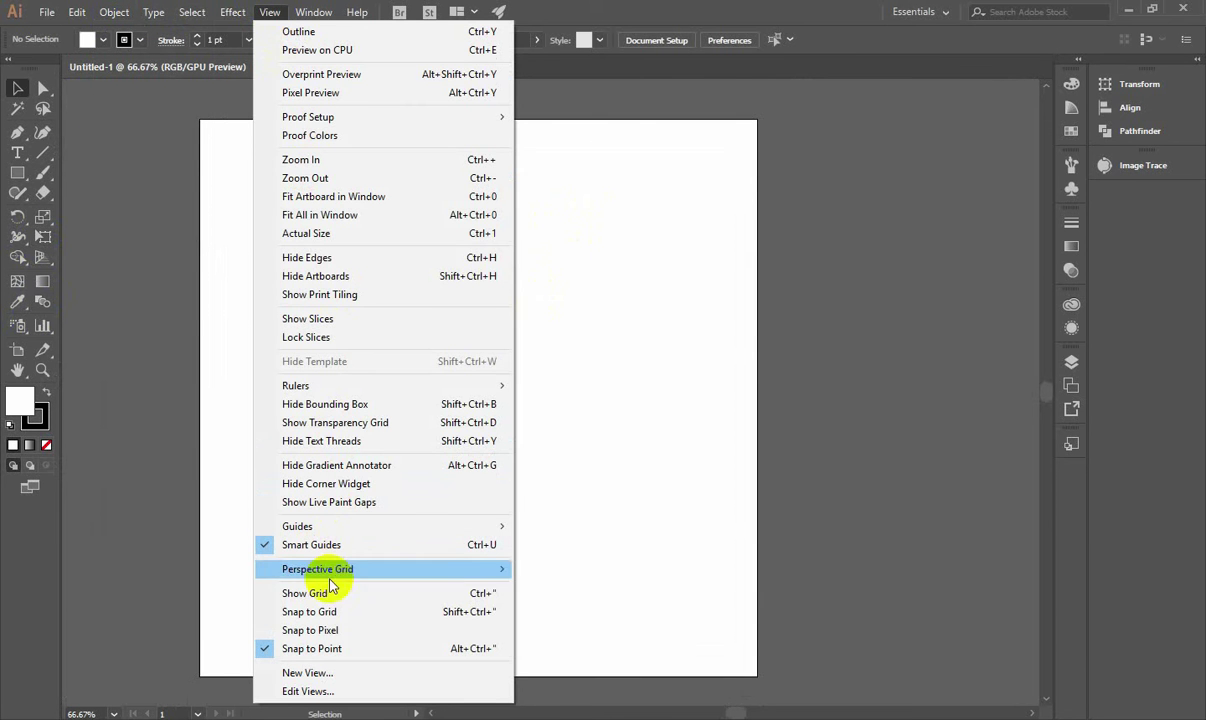
click(327, 595)
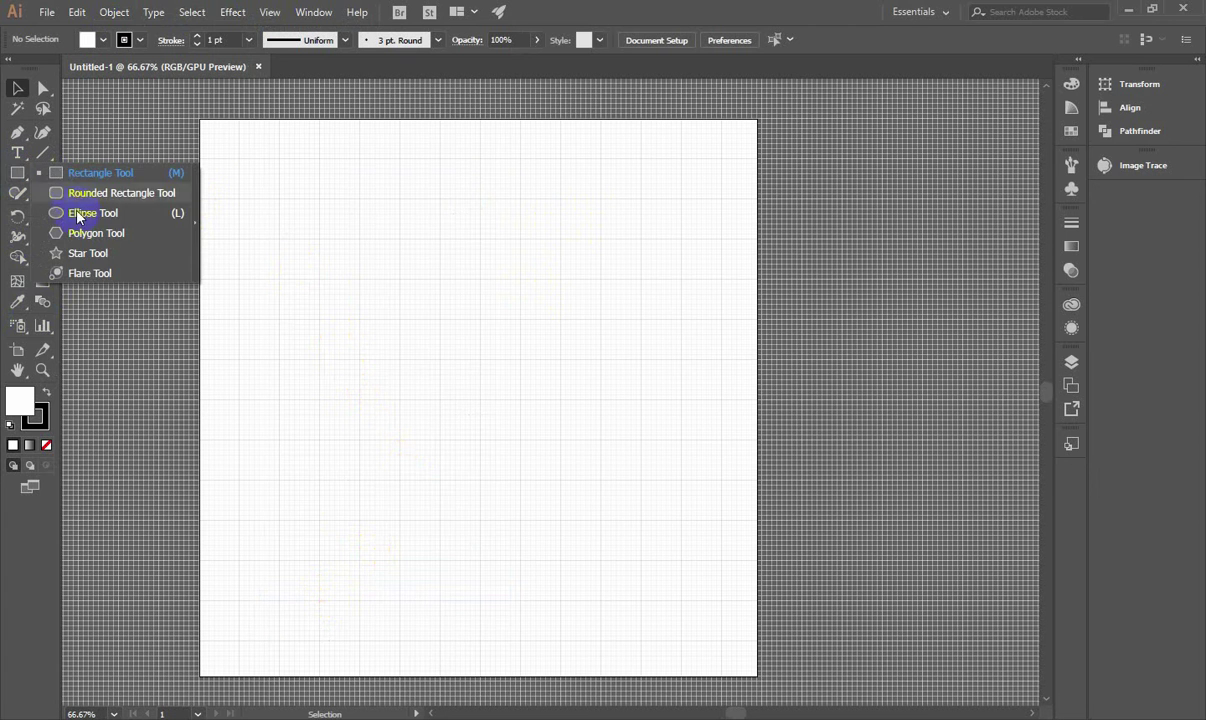
Draw a 578.971 pt black-filled circle and Alt-drag a duplicate just below it.
drag(15, 177, 72, 200)
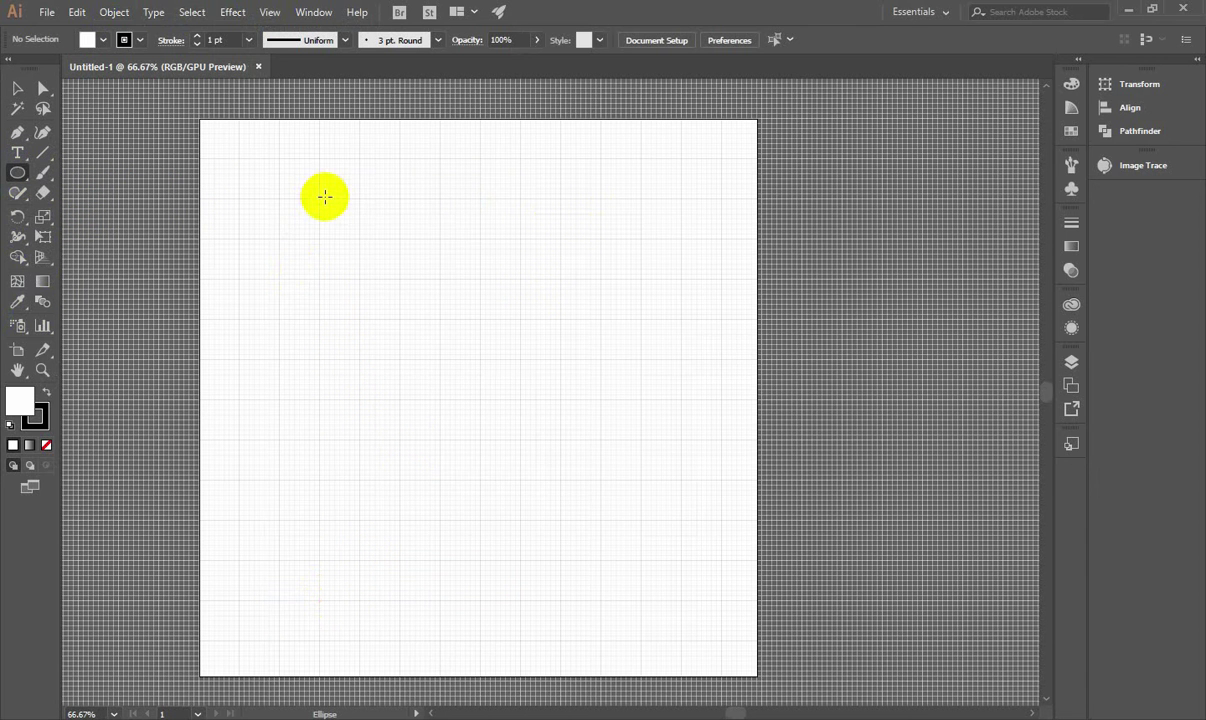
drag(317, 197, 429, 373)
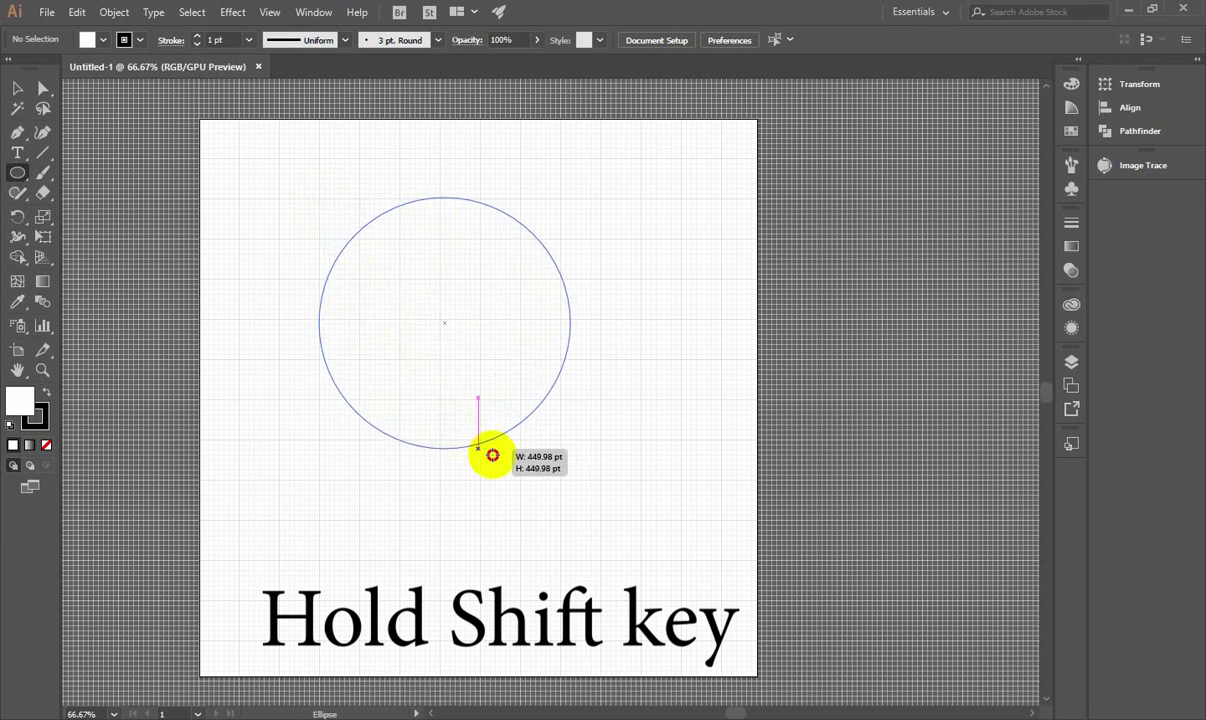
drag(429, 373, 539, 519)
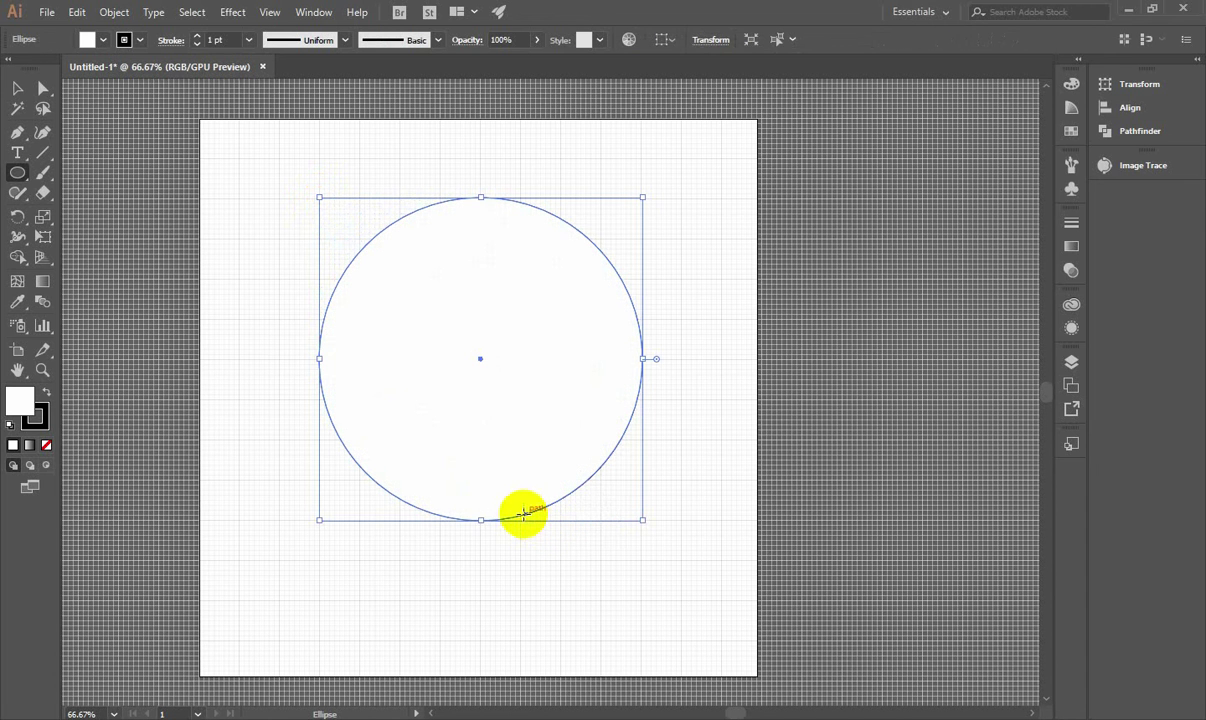
click(45, 392)
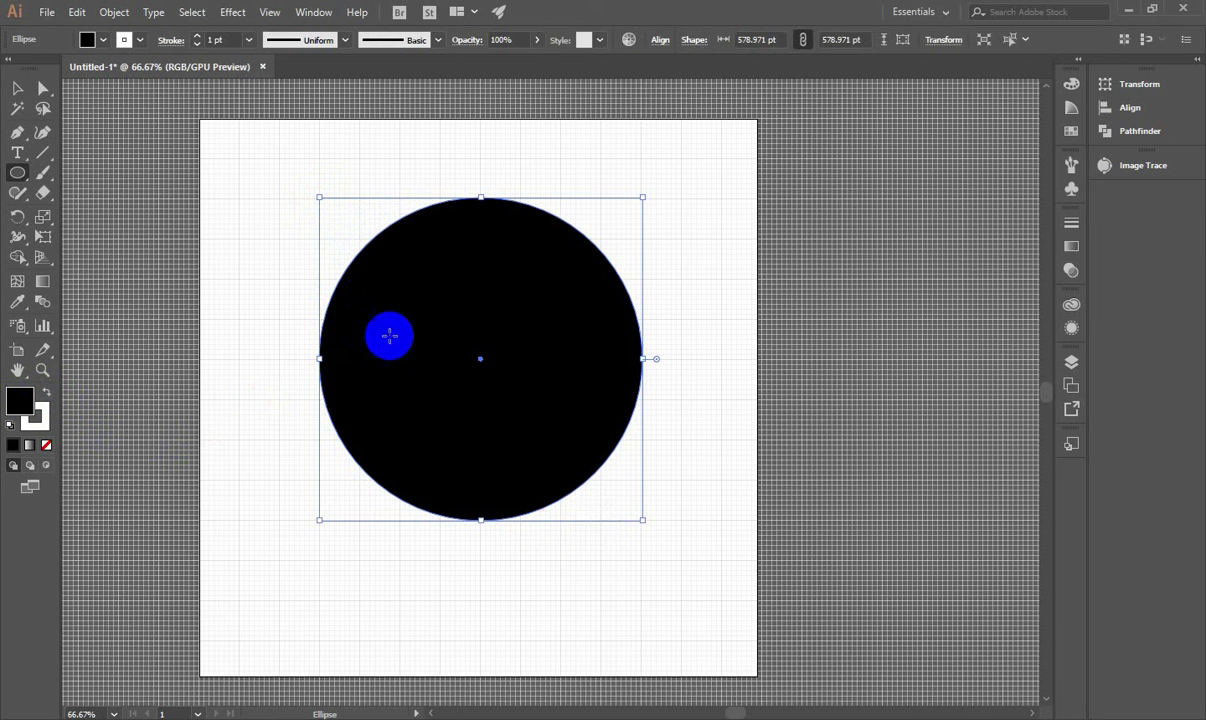
click(17, 90)
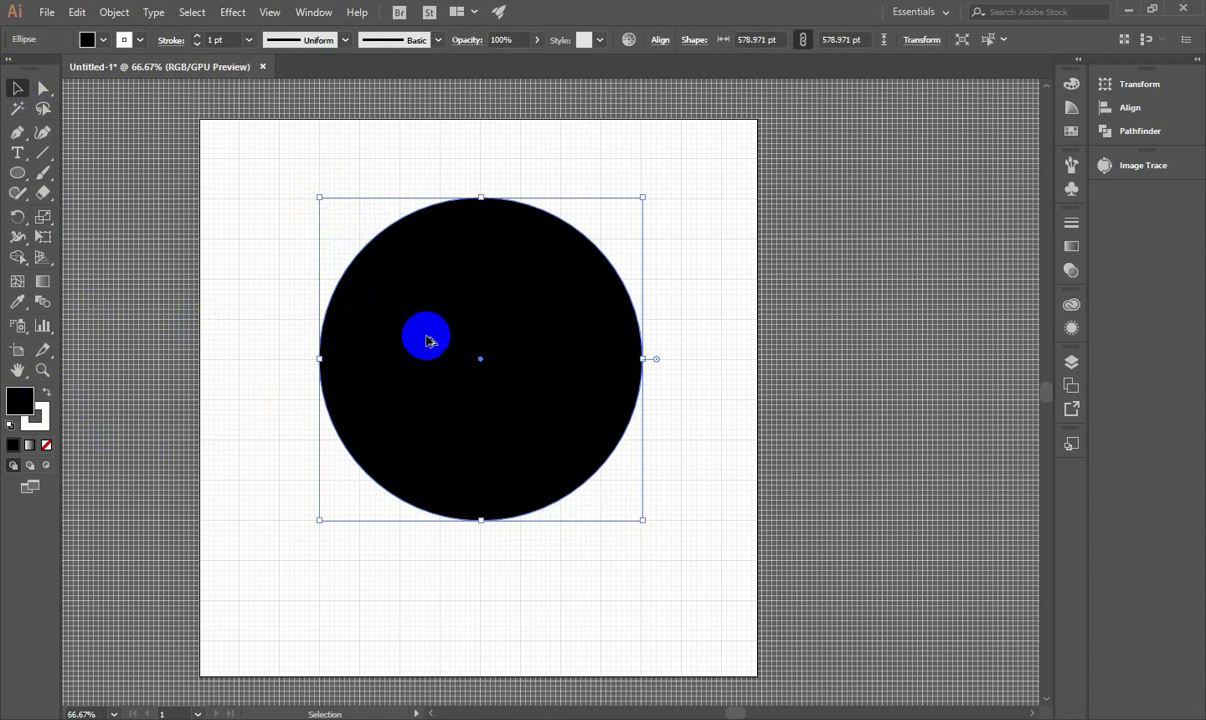
drag(425, 337, 428, 376)
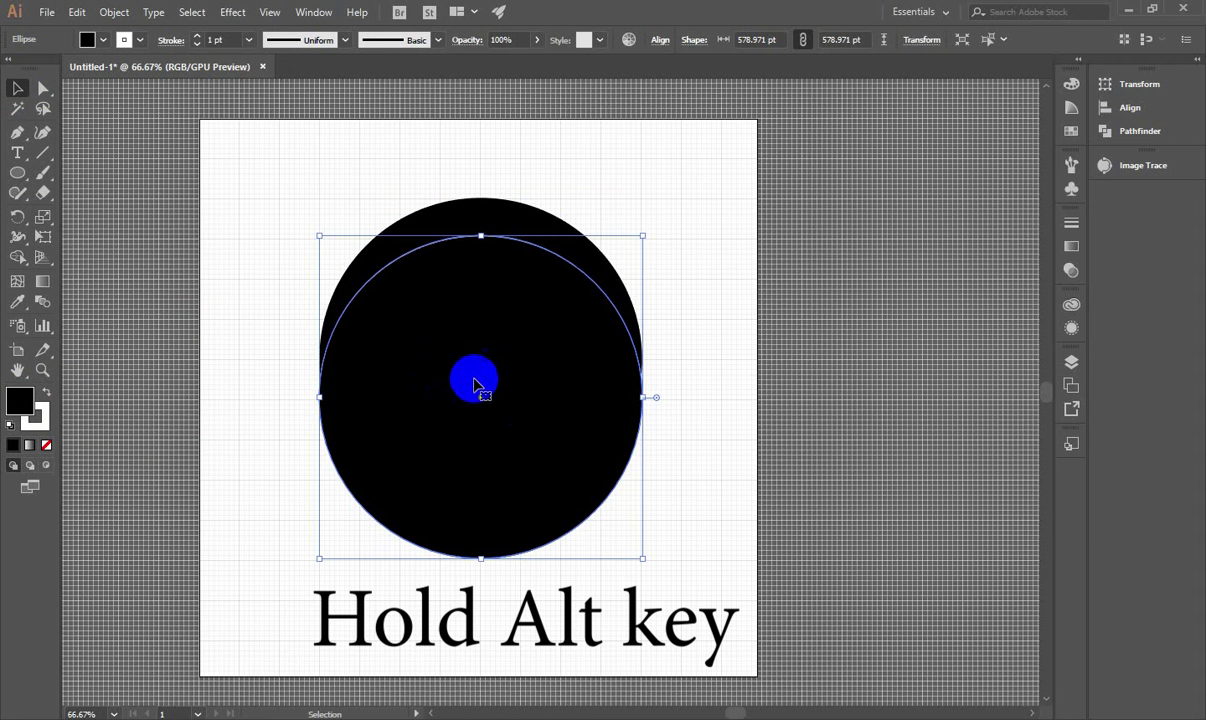
Make the copy white, centre it over the original, and shrink it to 536.973 pt.
click(45, 397)
mouse_move(420, 353)
mouse_down()
mouse_move(412, 327)
mouse_move(422, 333)
mouse_up()
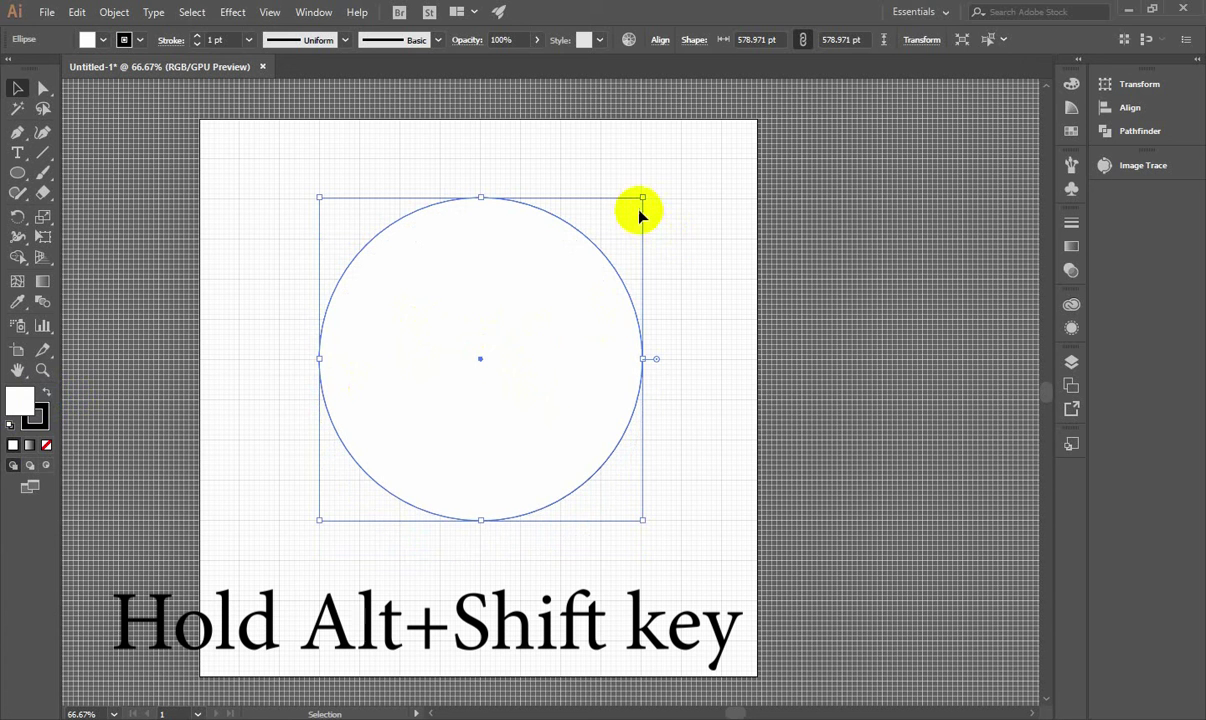
drag(642, 199, 633, 207)
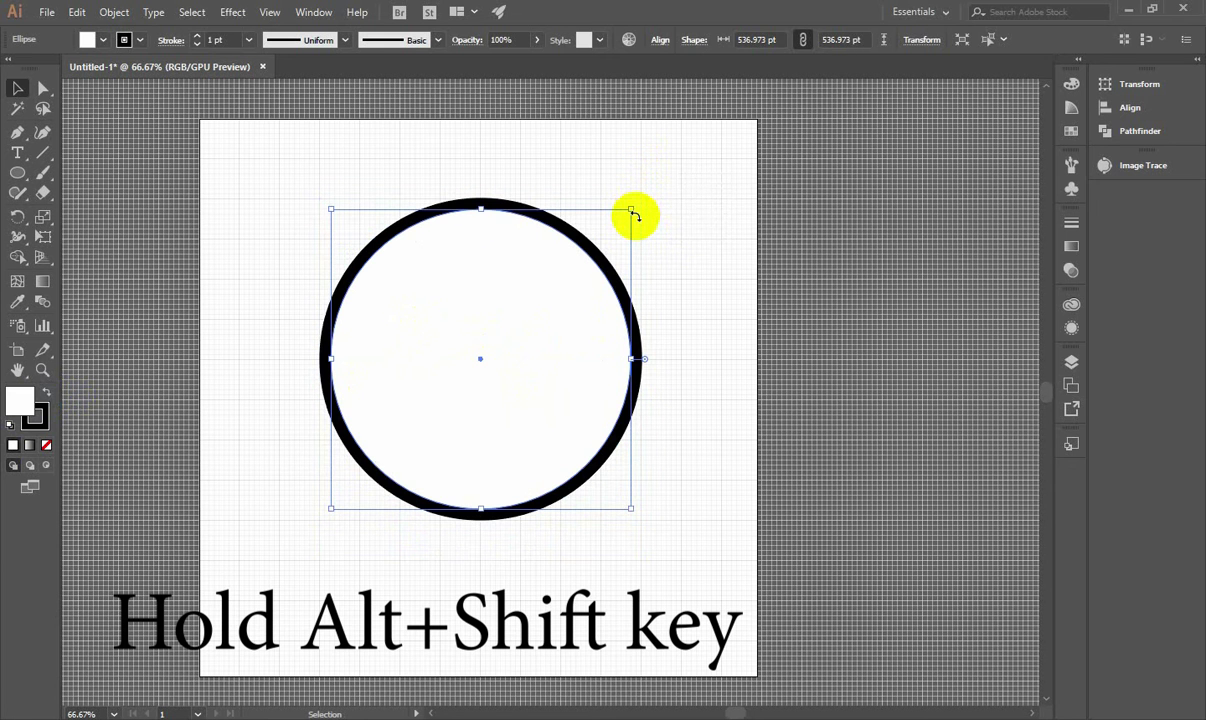
click(290, 378)
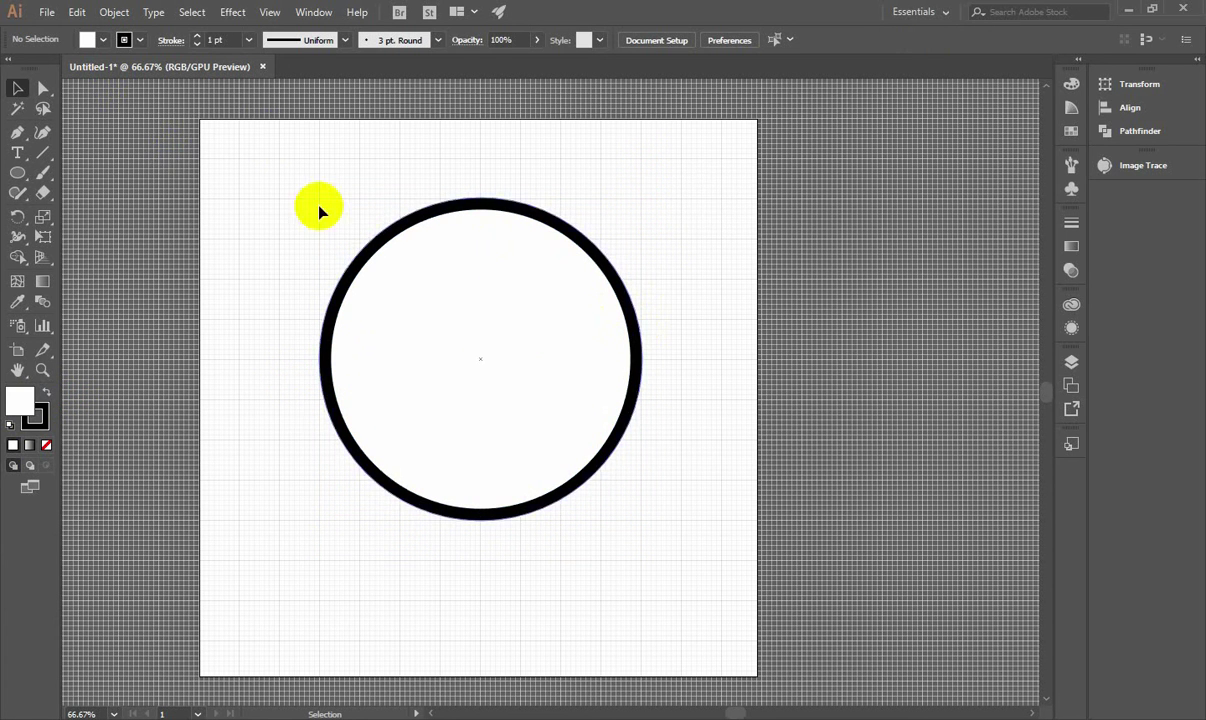
Lock Layer 1, add Layer 2 above it, and enable Overprint Preview.
click(1068, 361)
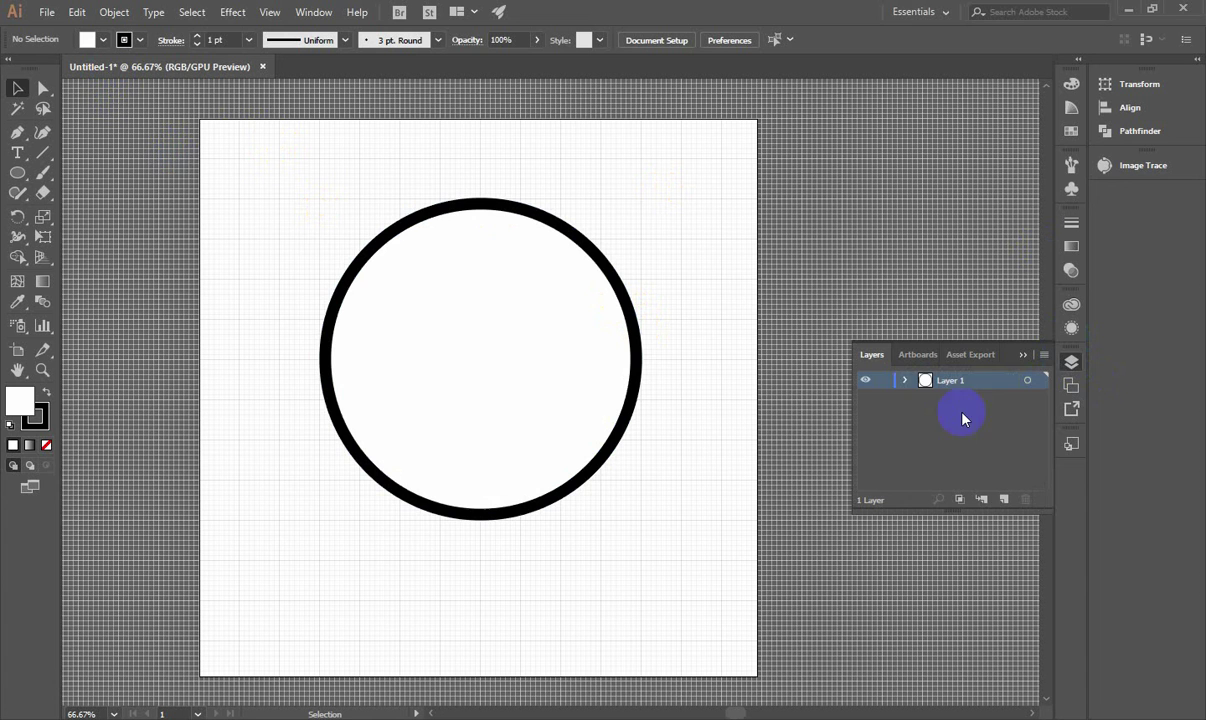
click(903, 384)
click(1005, 500)
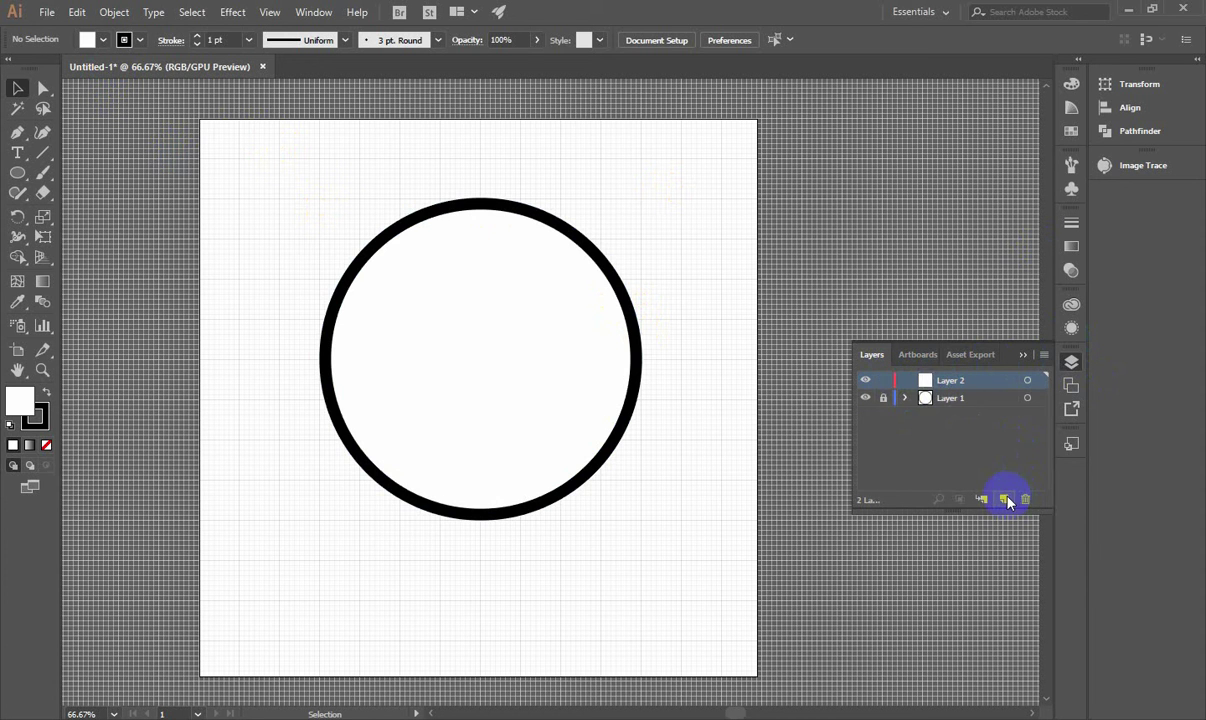
click(270, 12)
click(295, 78)
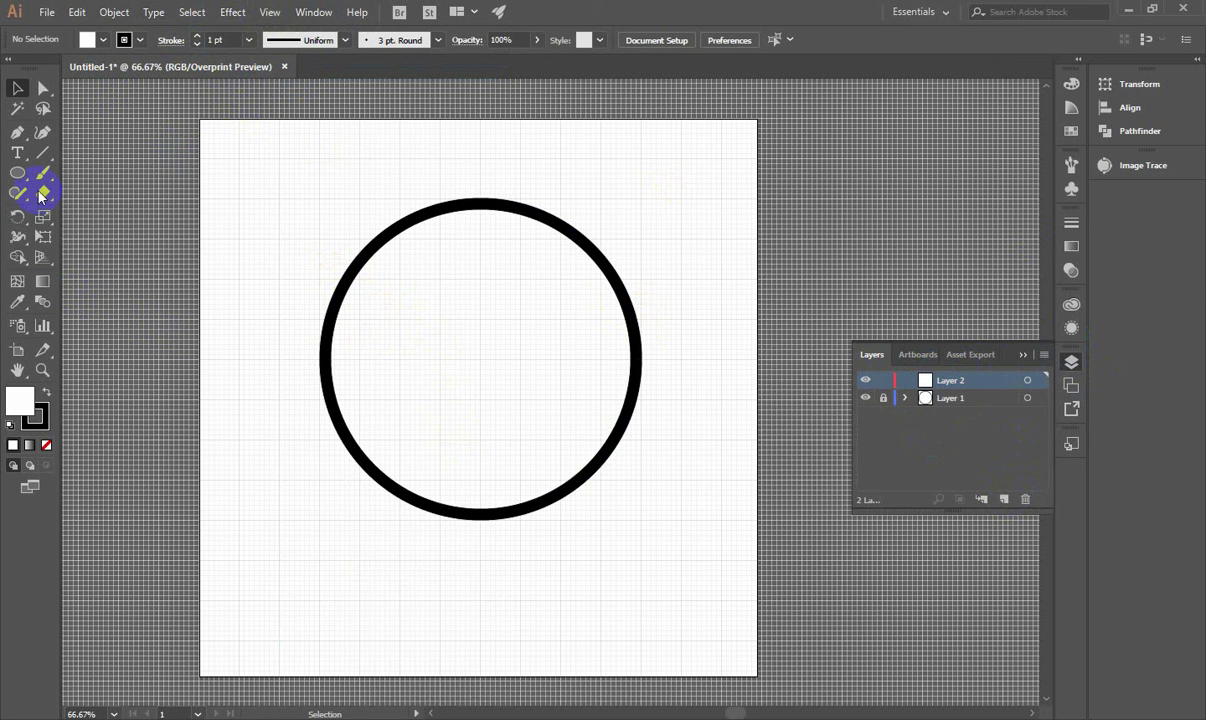
Draw a short horizontal tick line inward from the ring's left edge on Layer 2.
click(43, 153)
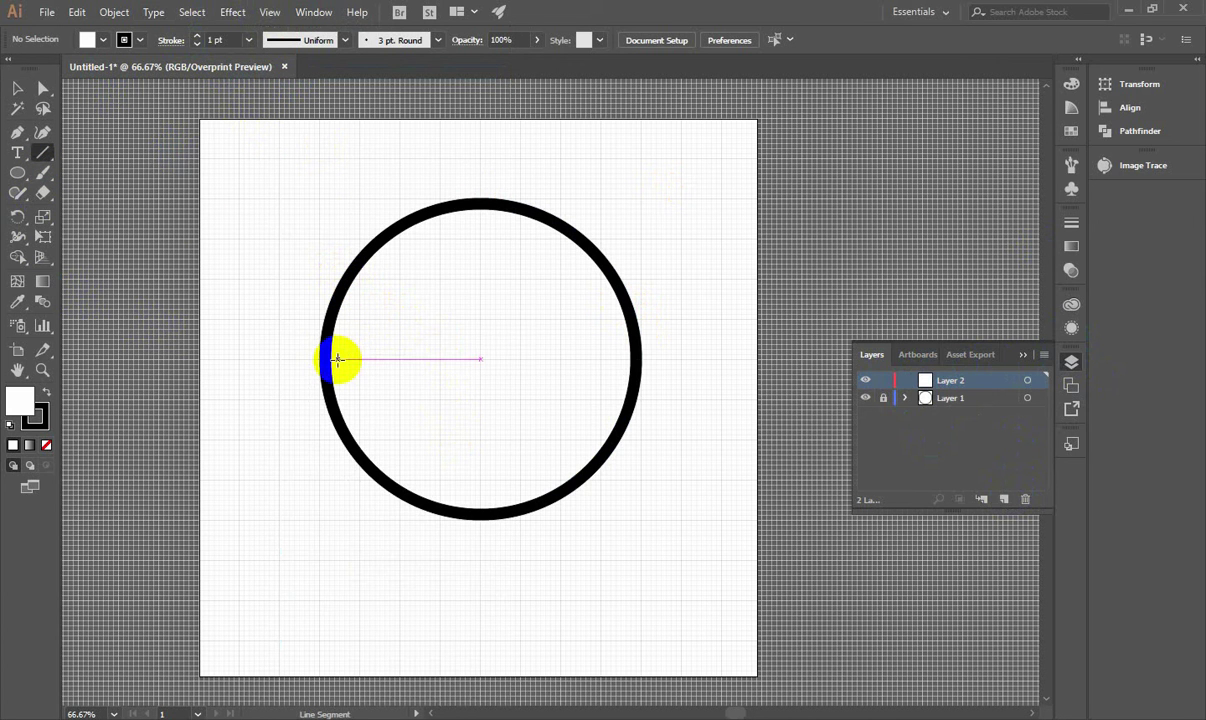
drag(338, 360, 369, 360)
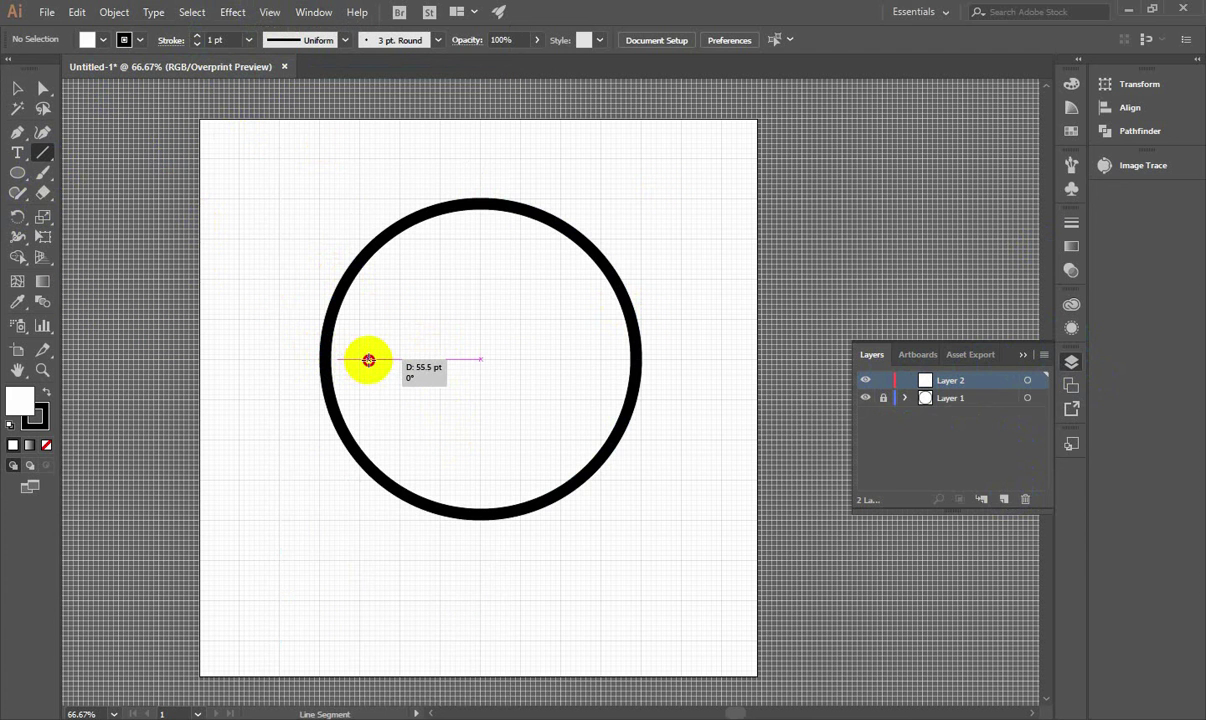
drag(369, 362, 370, 359)
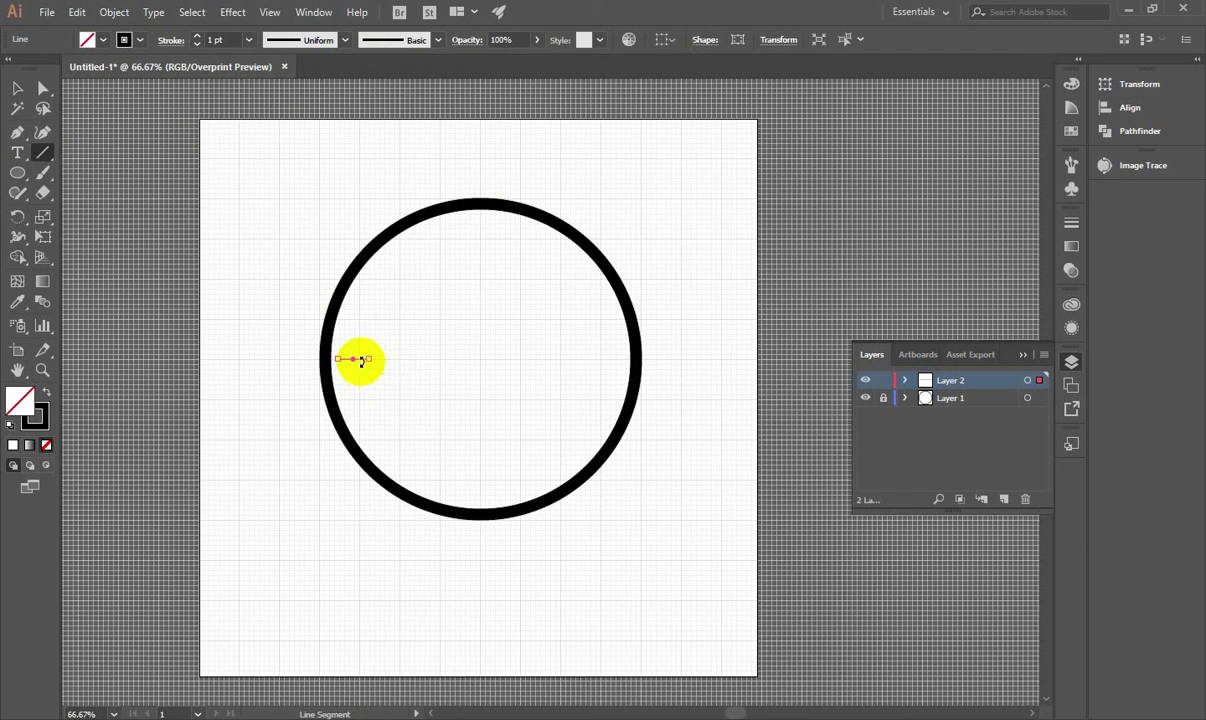
Raise the tick line's stroke weight from 8 pt to 9 pt.
click(207, 41)
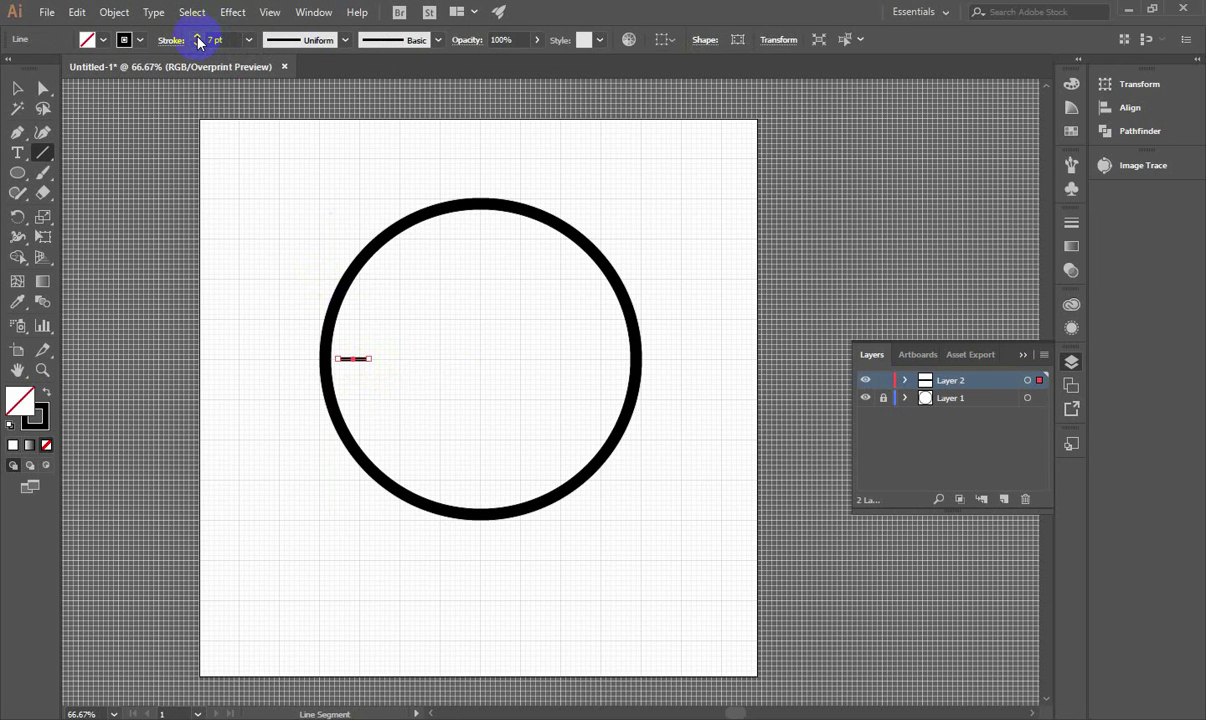
scroll(358, 363, up, 1)
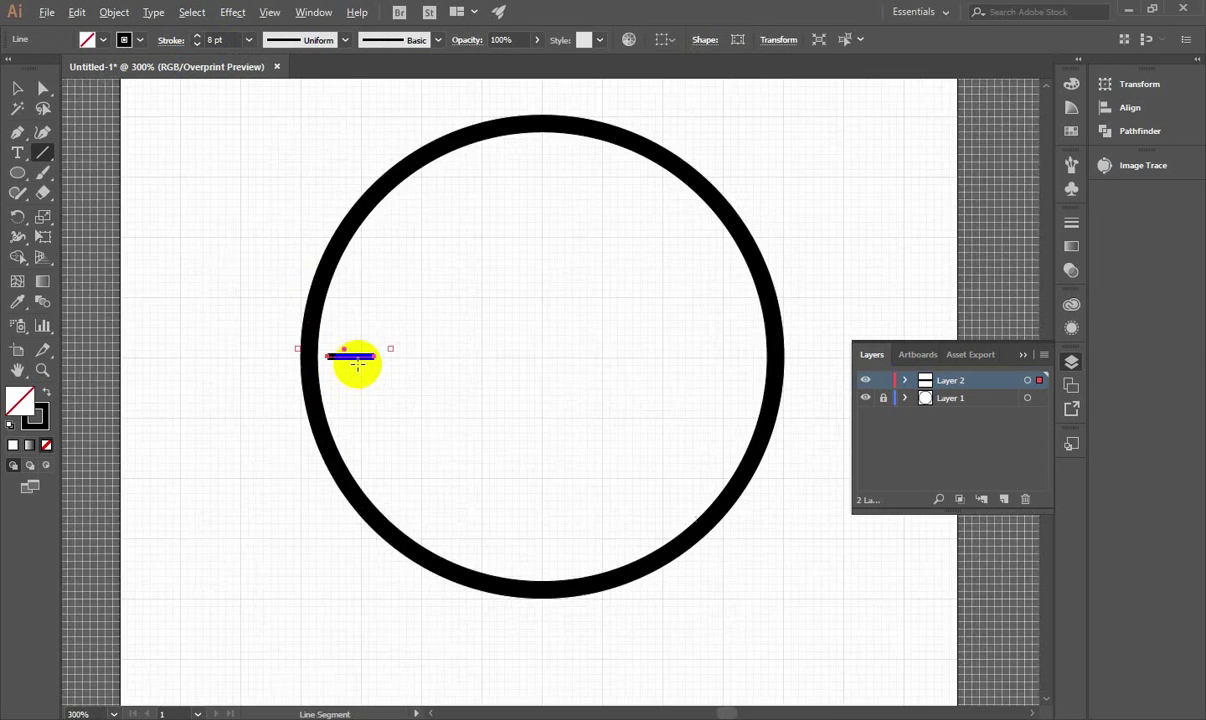
scroll(358, 363, up, 3)
scroll(358, 363, down, 1)
scroll(358, 363, down, 1)
scroll(358, 363, down, 2)
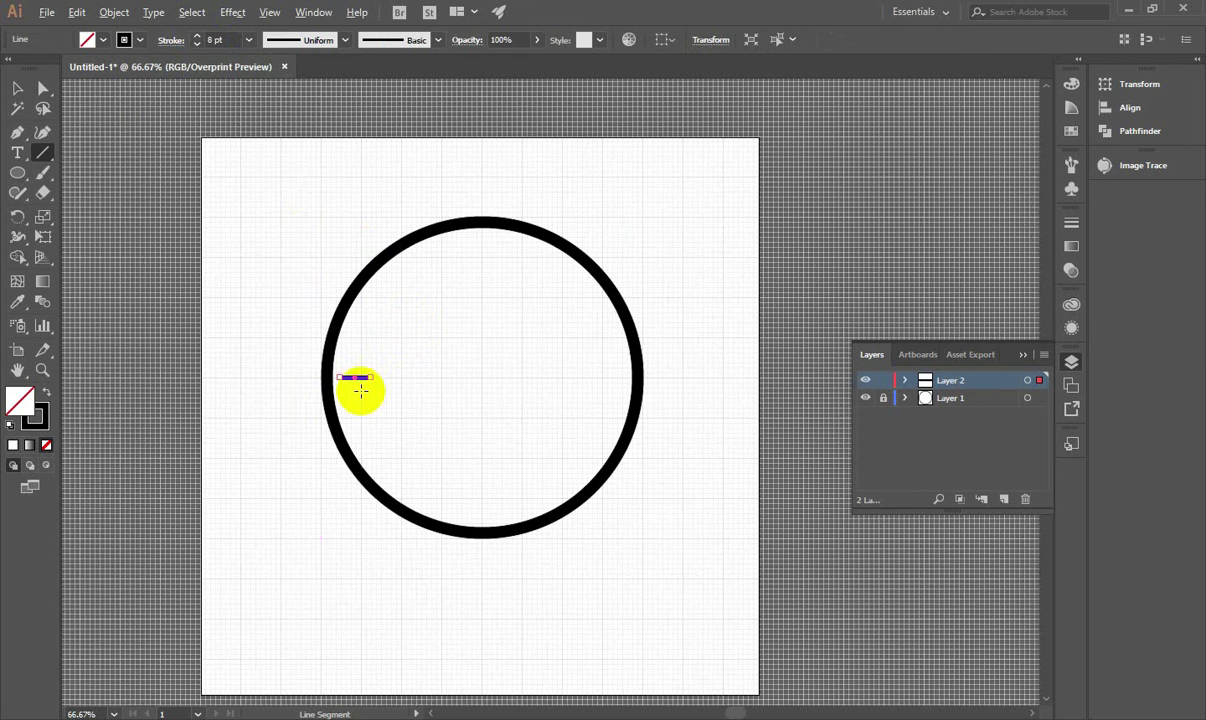
click(216, 42)
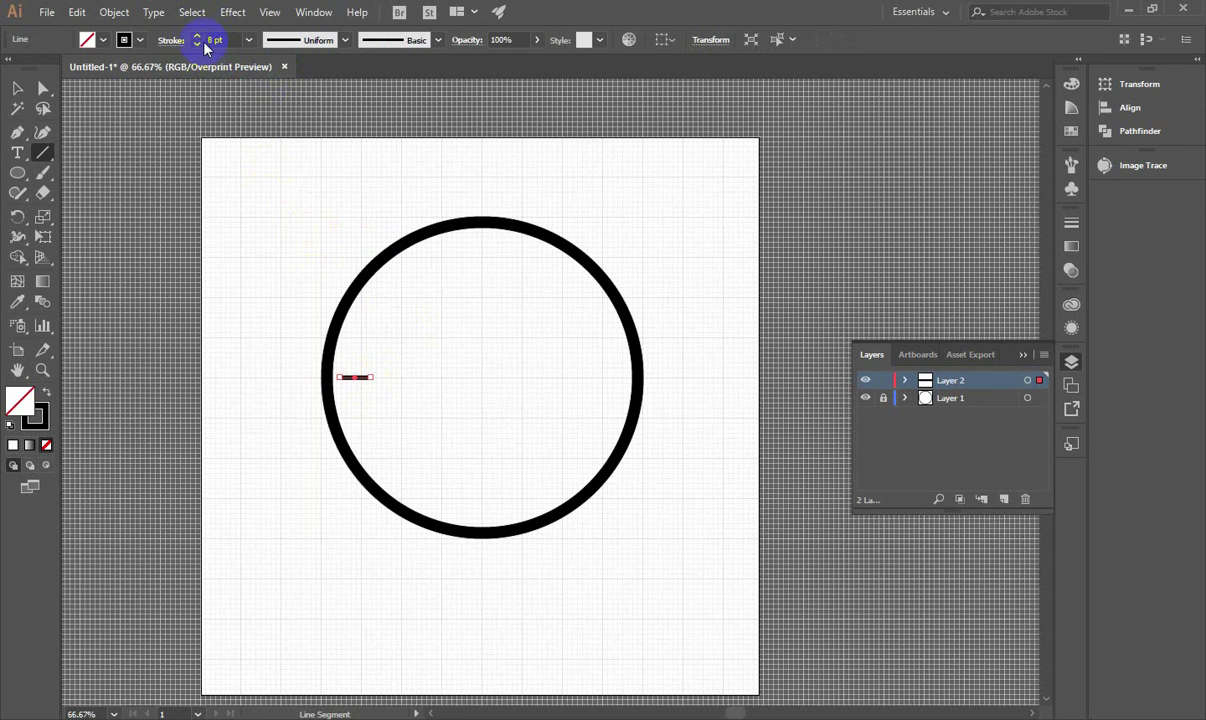
click(198, 36)
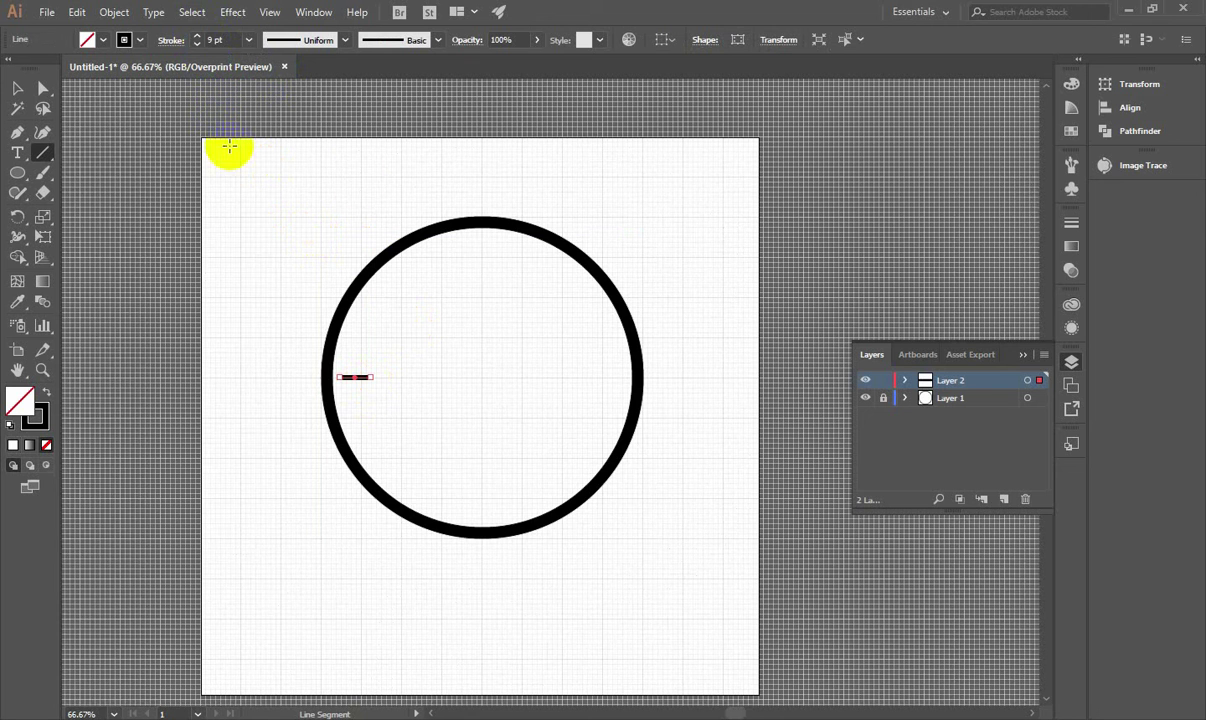
Make a 30° rotated copy of the tick around the ring's centre.
click(17, 259)
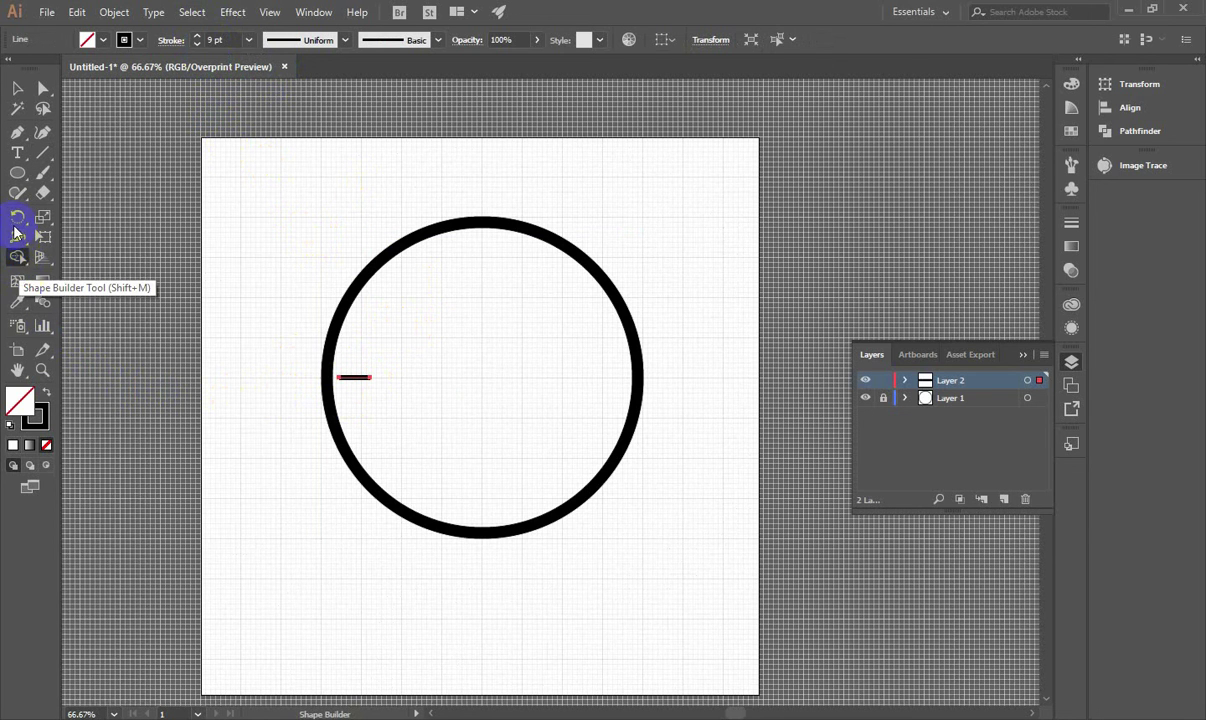
click(17, 216)
drag(342, 388, 357, 378)
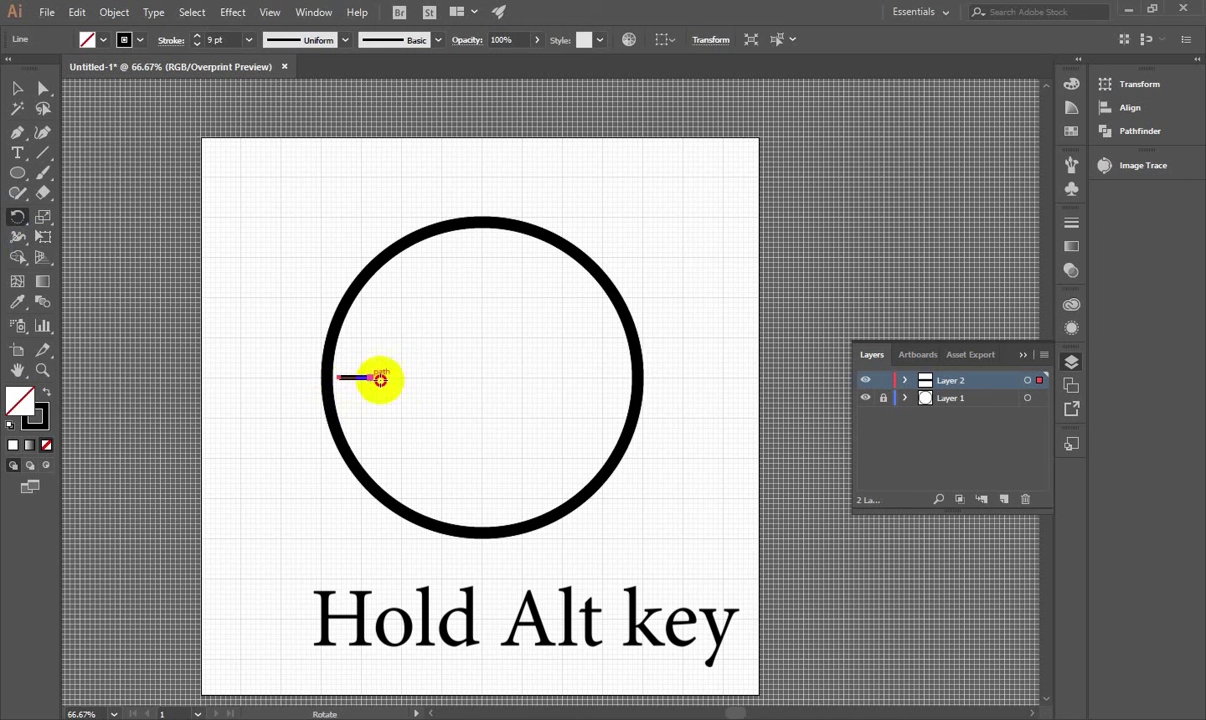
alt+click(484, 381)
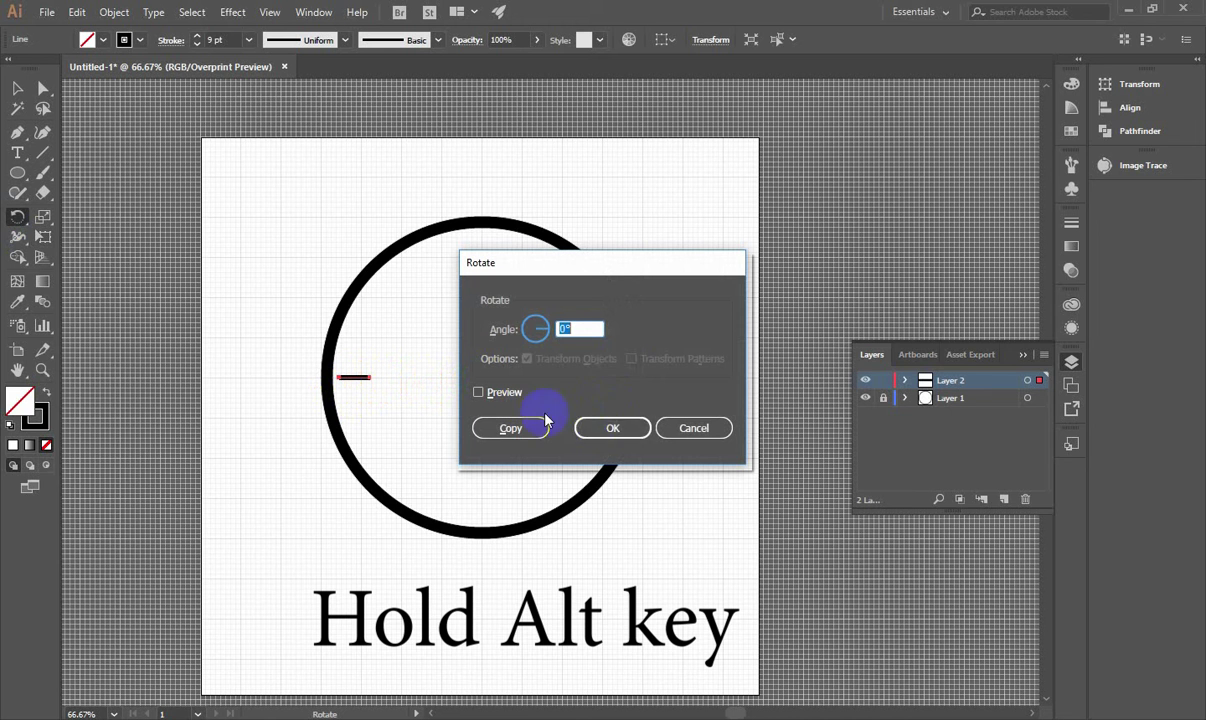
text(30)
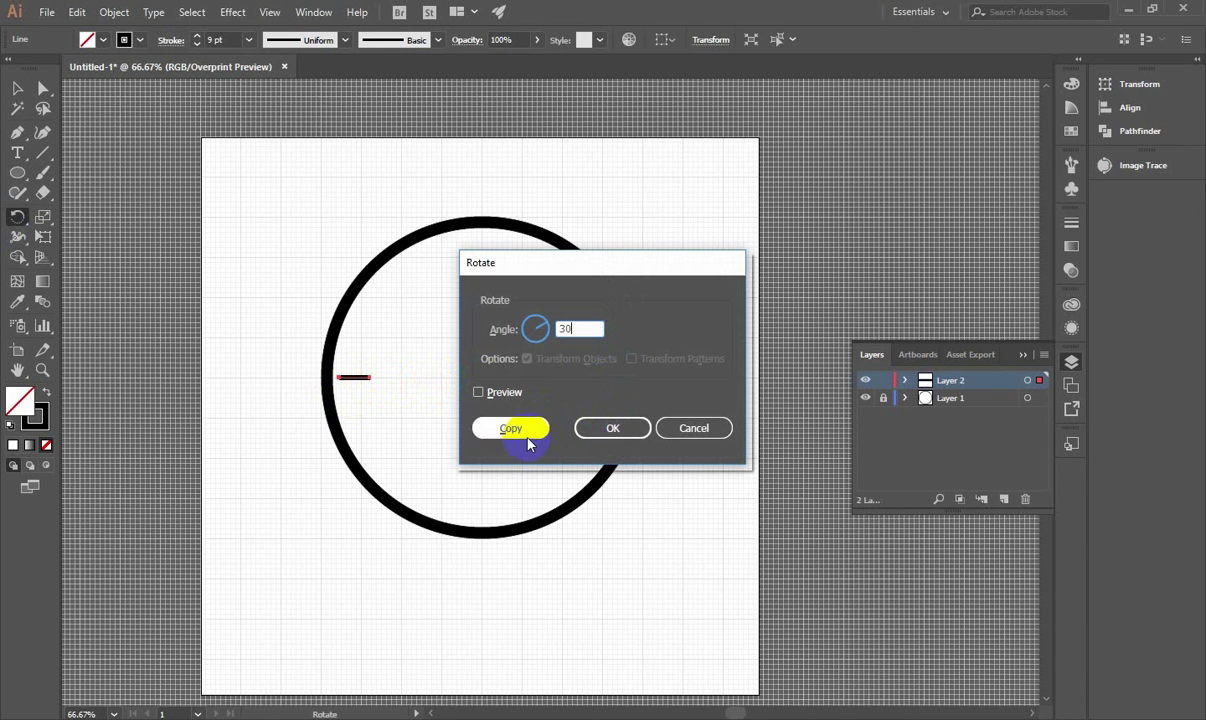
click(500, 428)
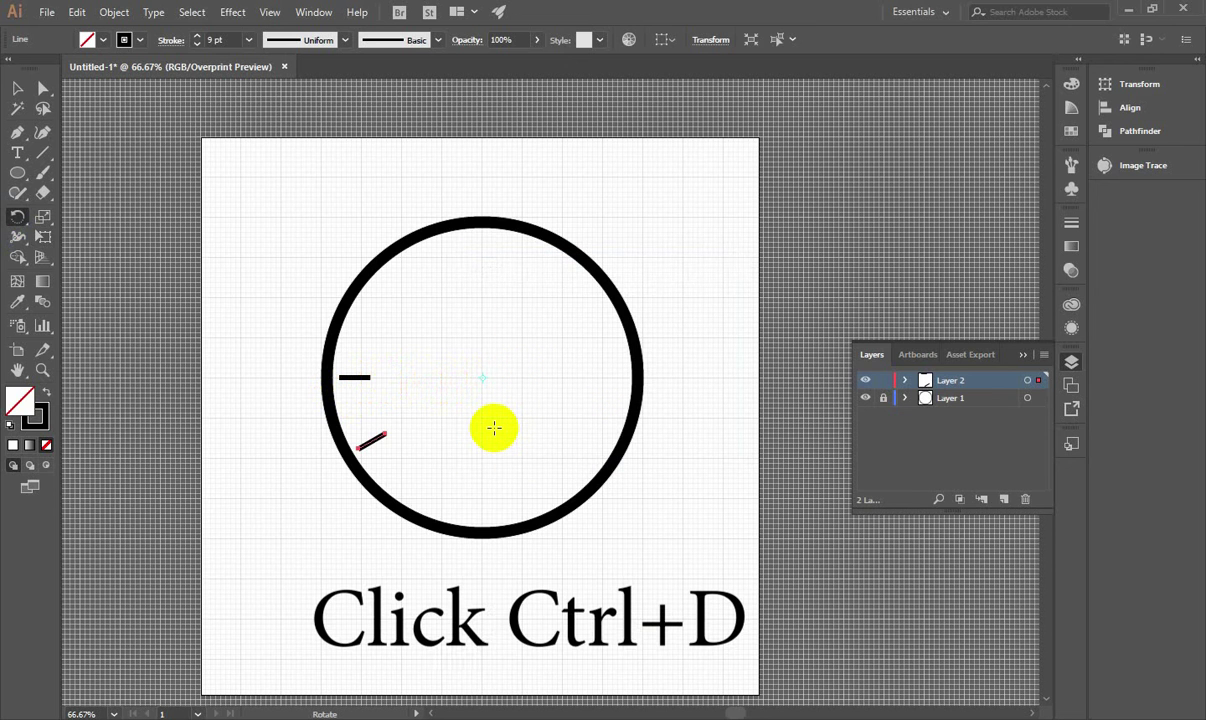
Repeat the 30° rotated copy with Ctrl+D to fill the ring with tick marks.
key(ctrl+d)
key(ctrl+d)
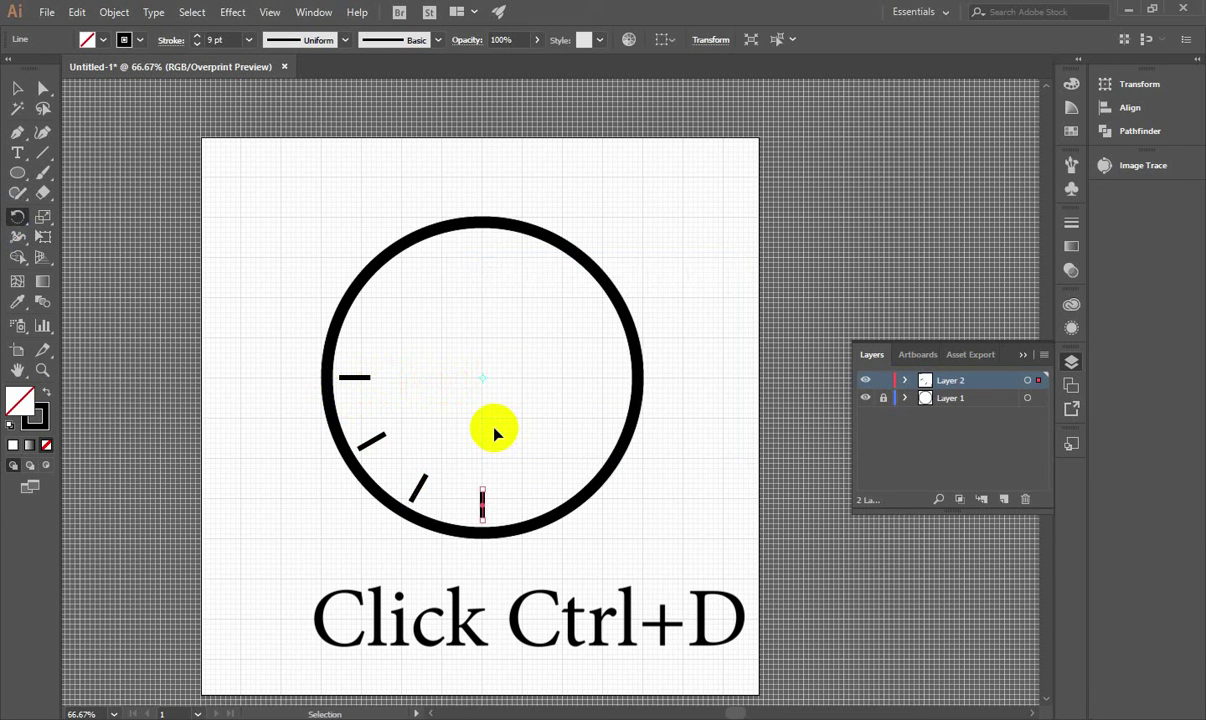
key(ctrl+d)
key(ctrl+d)
key(ctrl+d)
key(ctrl+d)
key(ctrl+d)
key(ctrl+d)
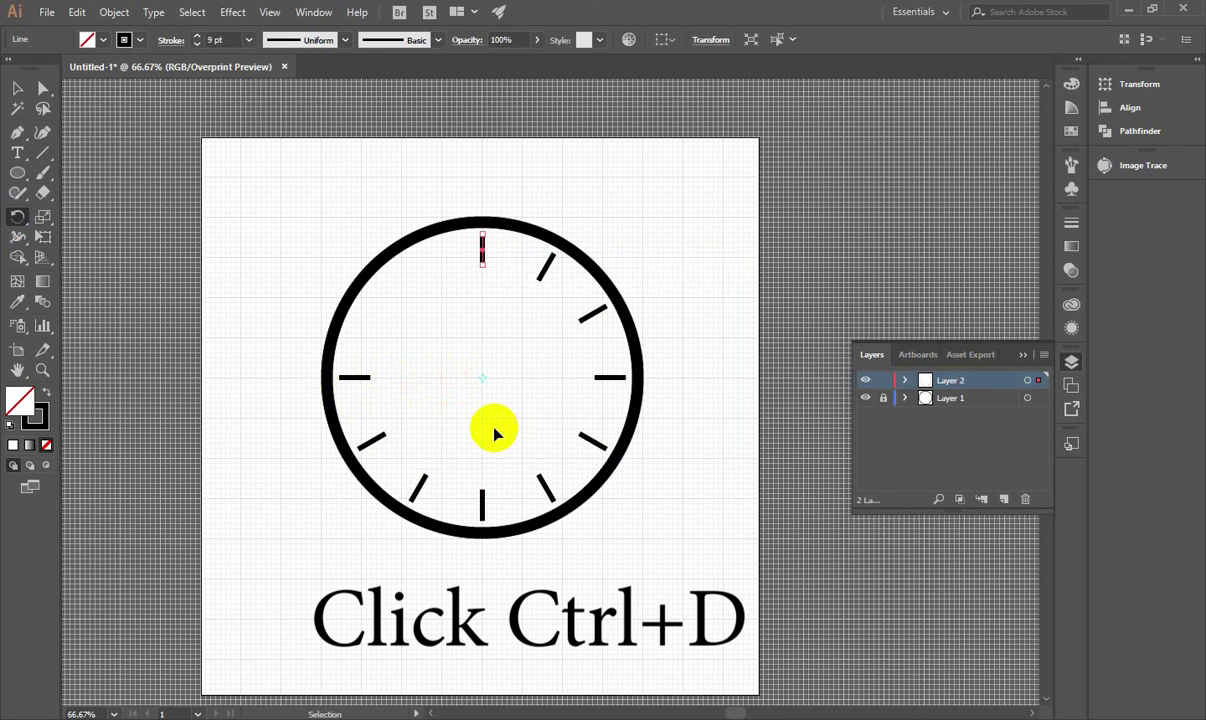
key(ctrl+d)
key(ctrl+d)
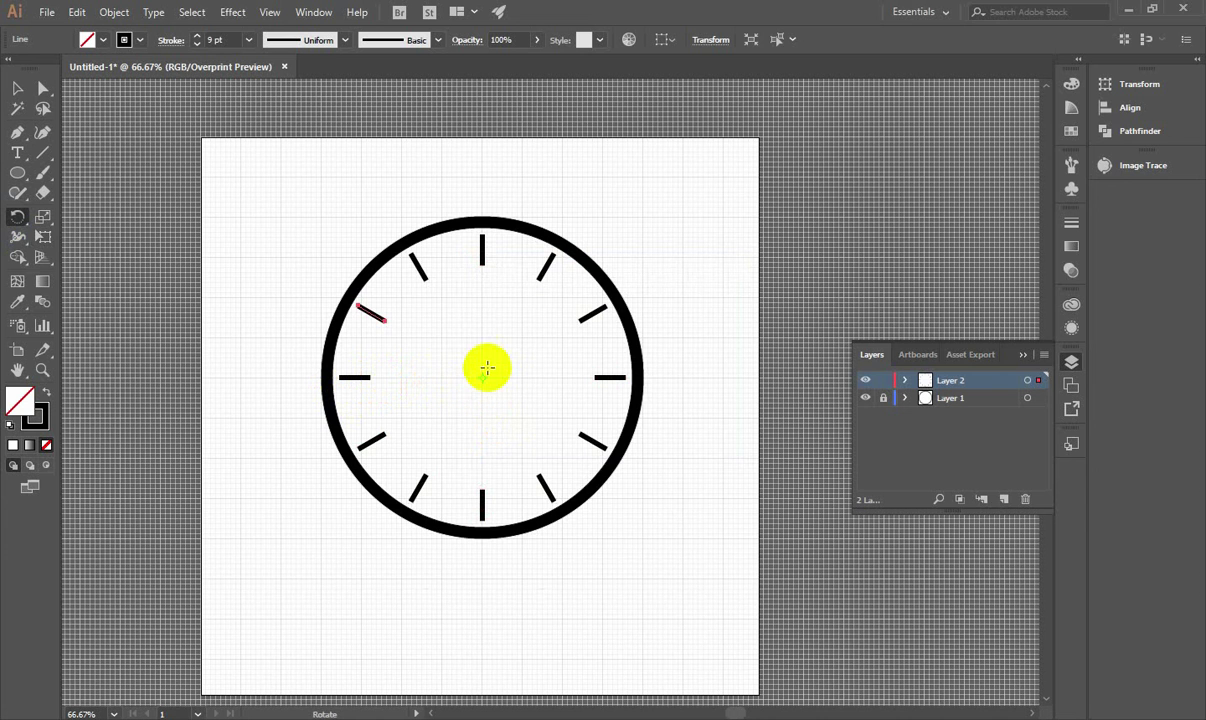
Draw a vertical 9 pt hand from the clock centre up toward the 12 o'clock tick.
click(45, 155)
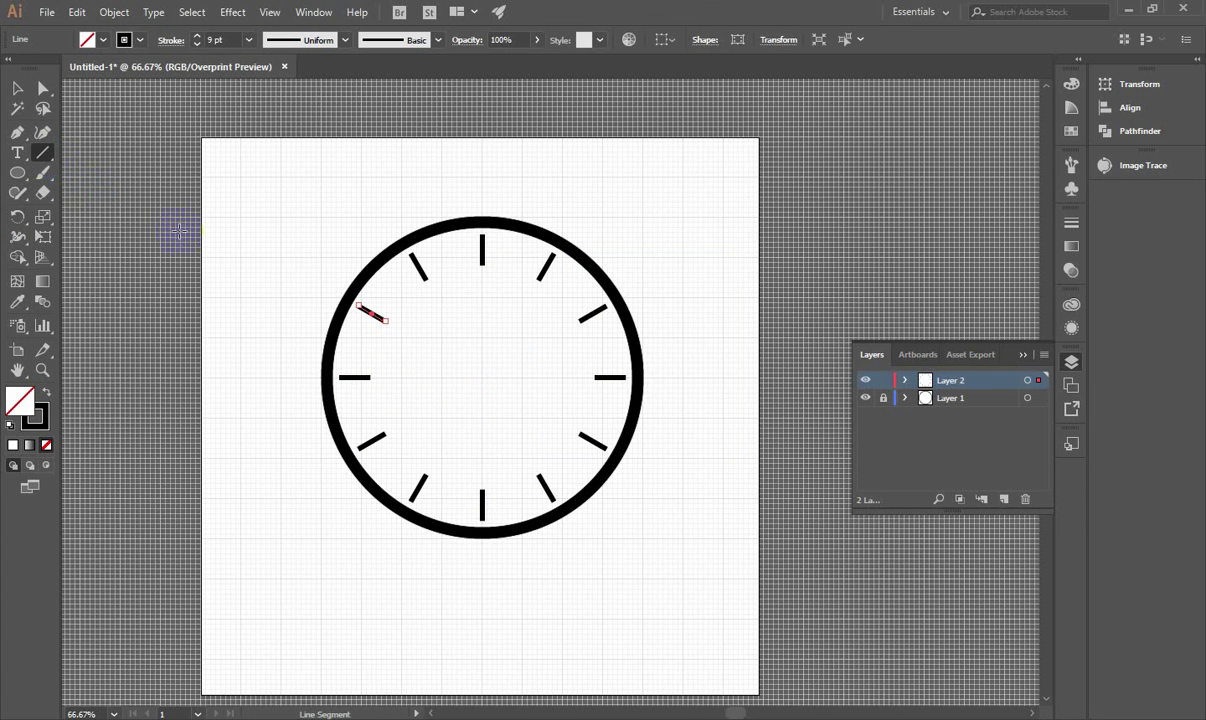
drag(484, 384, 482, 387)
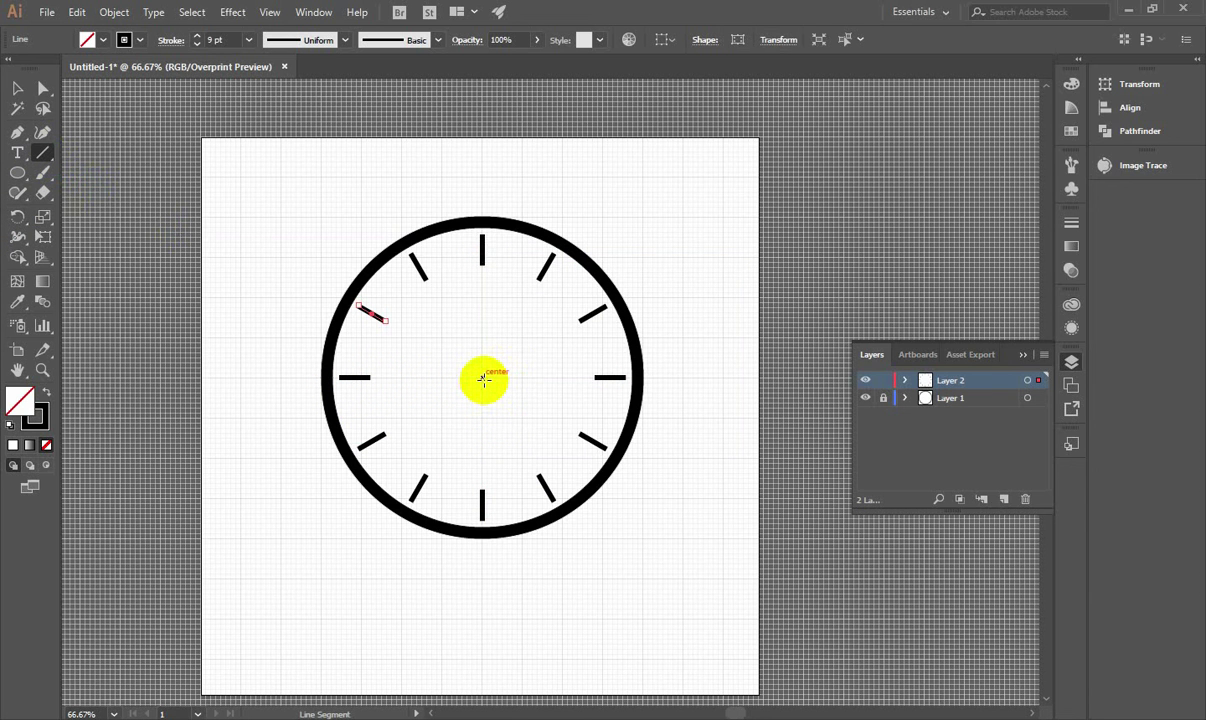
mouse_move(480, 378)
mouse_down()
mouse_move(480, 392)
mouse_move(484, 287)
mouse_up()
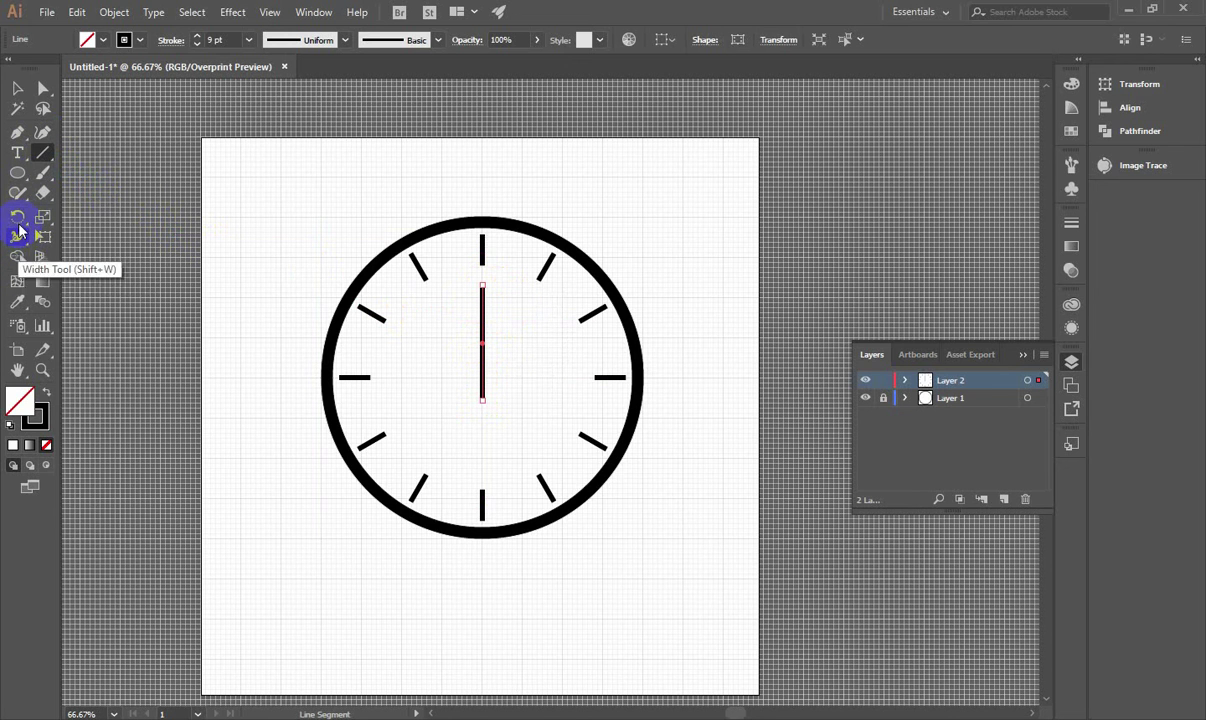
Make a 90° rotated copy of the hand about the centre, then select it.
click(18, 217)
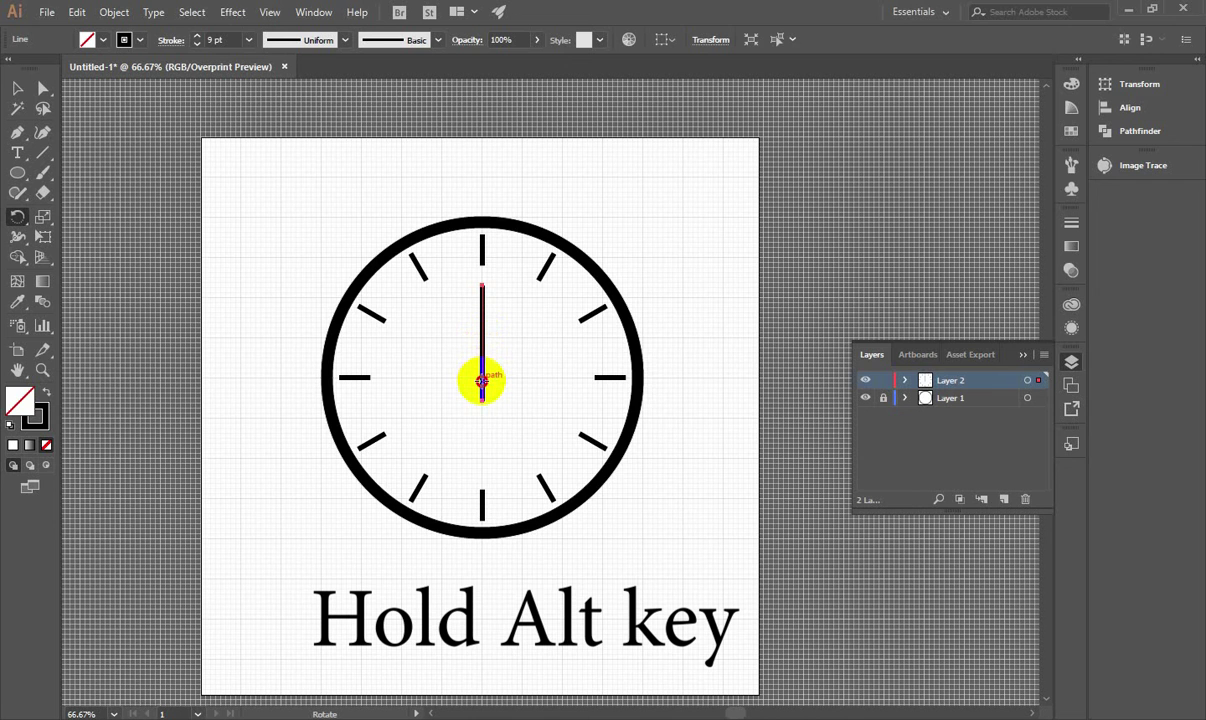
alt+click(481, 378)
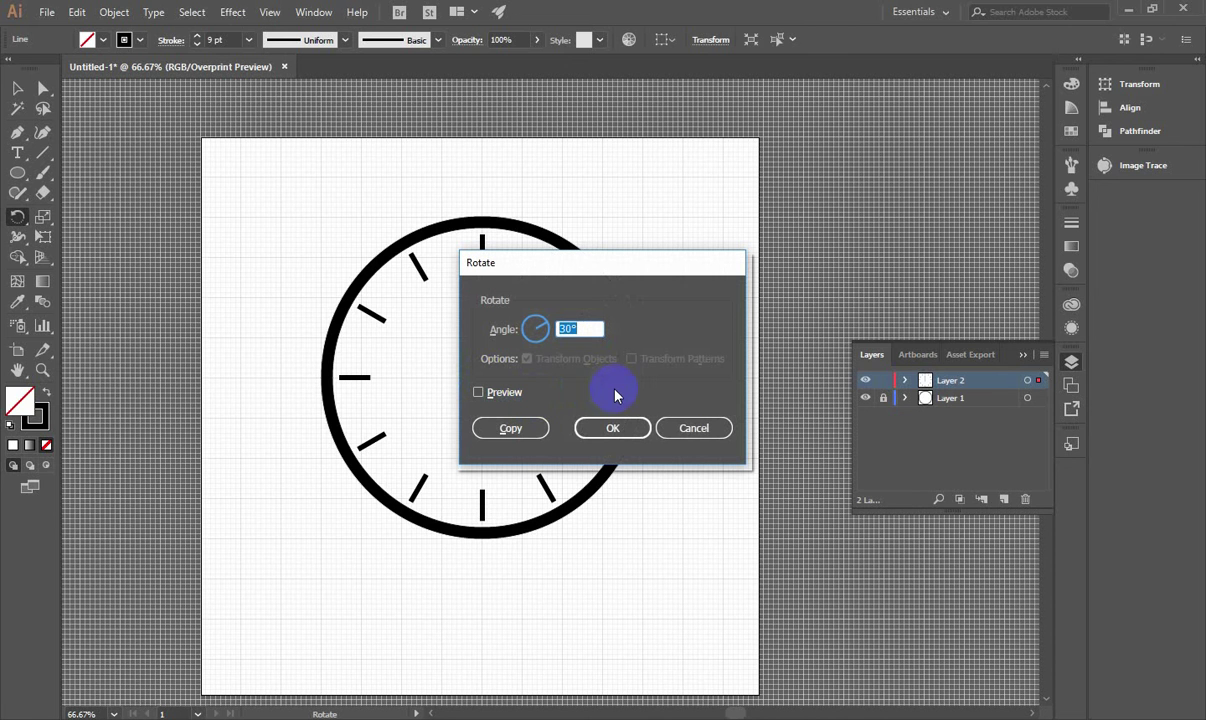
text(90)
click(508, 427)
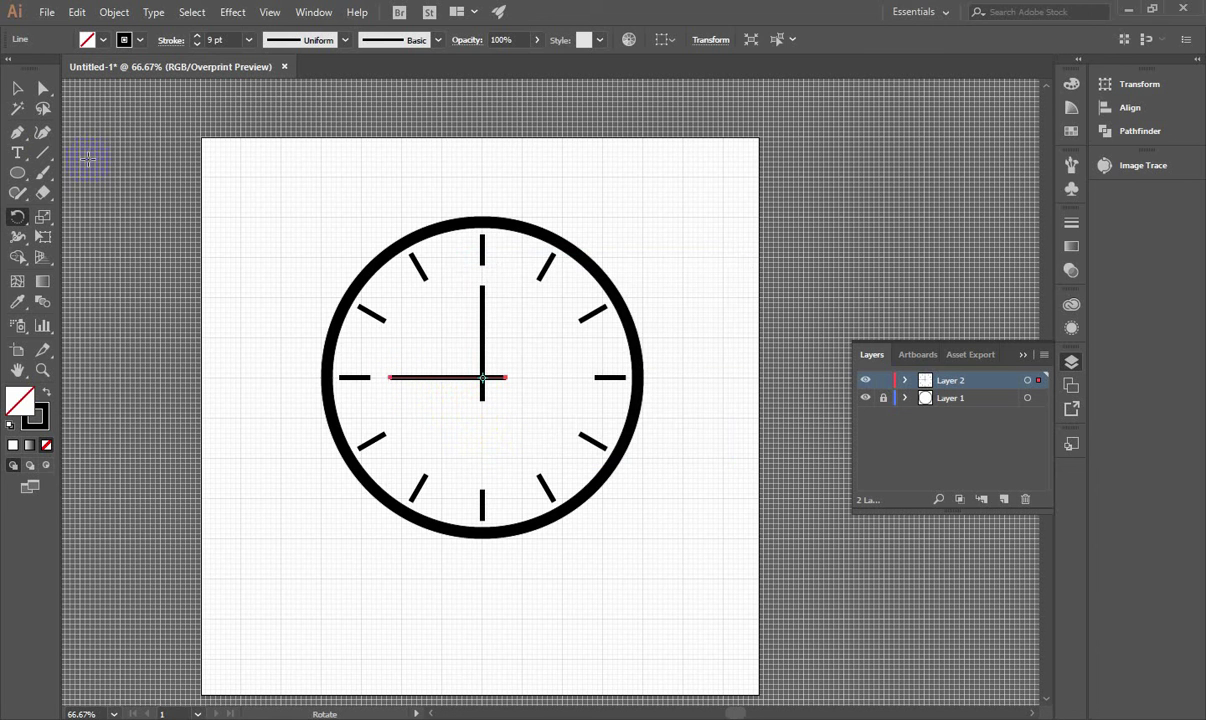
click(14, 92)
click(390, 377)
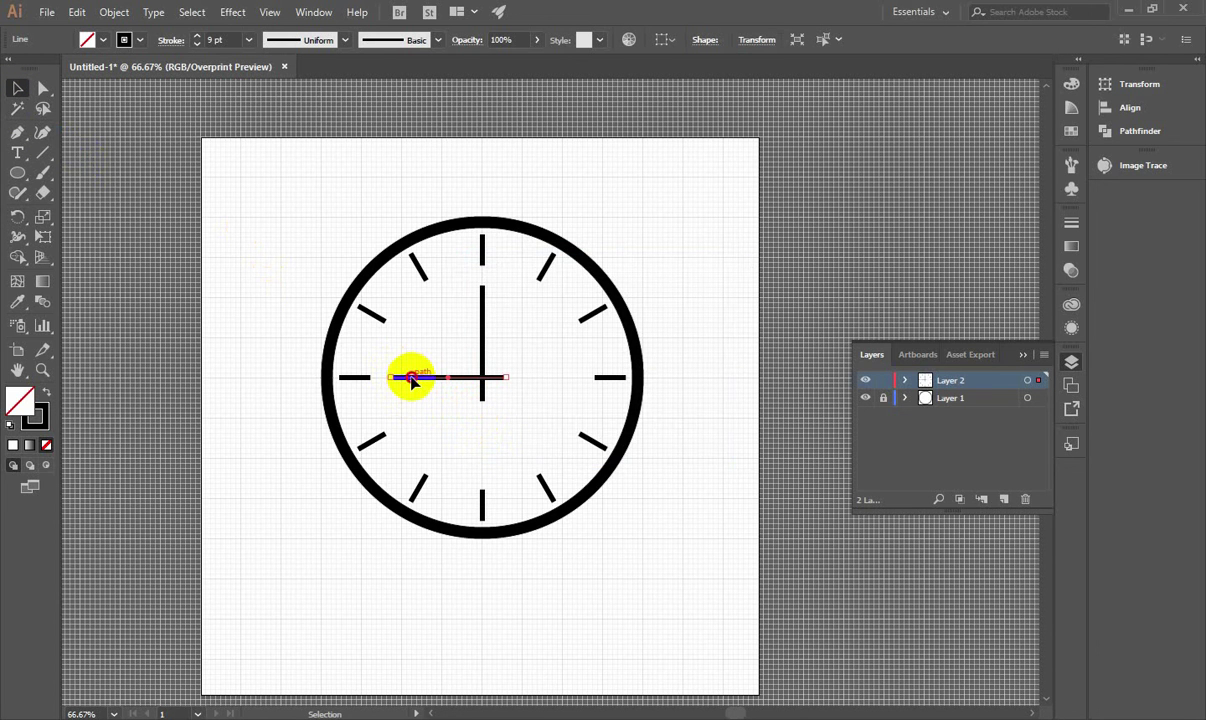
Zoom in and make a first small adjustment to the horizontal hand, then deselect it.
click(30, 420)
scroll(420, 402, up, 3)
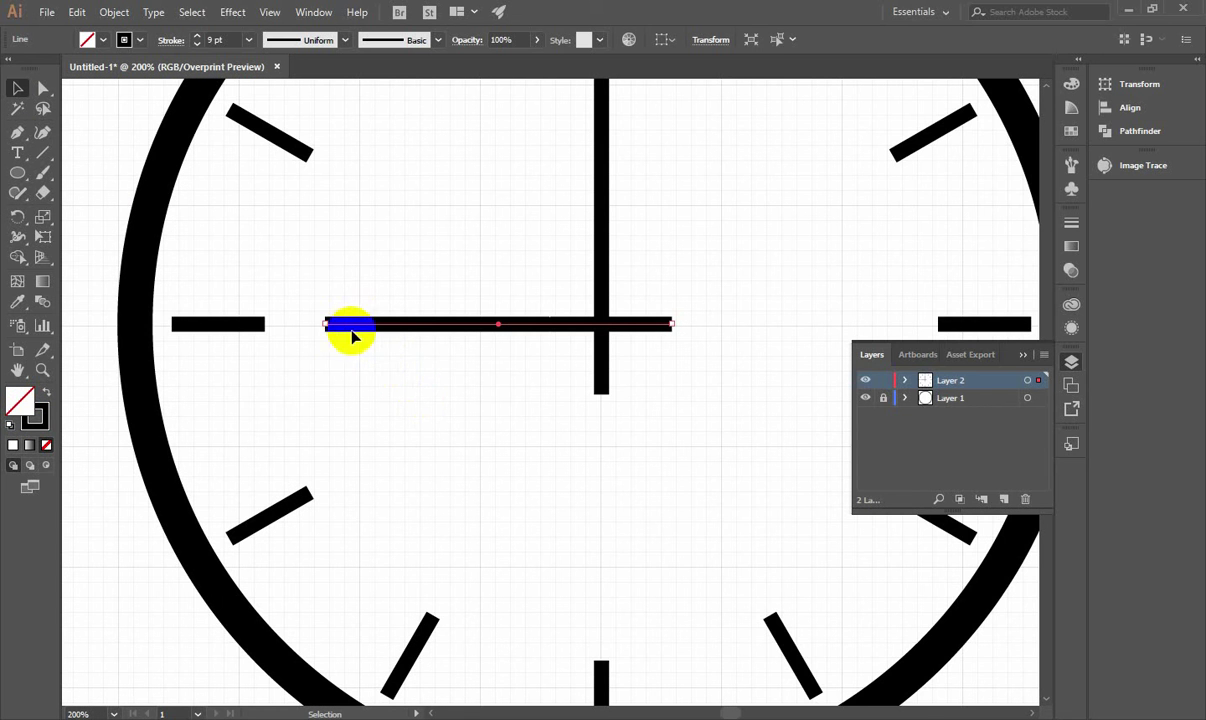
drag(323, 325, 328, 328)
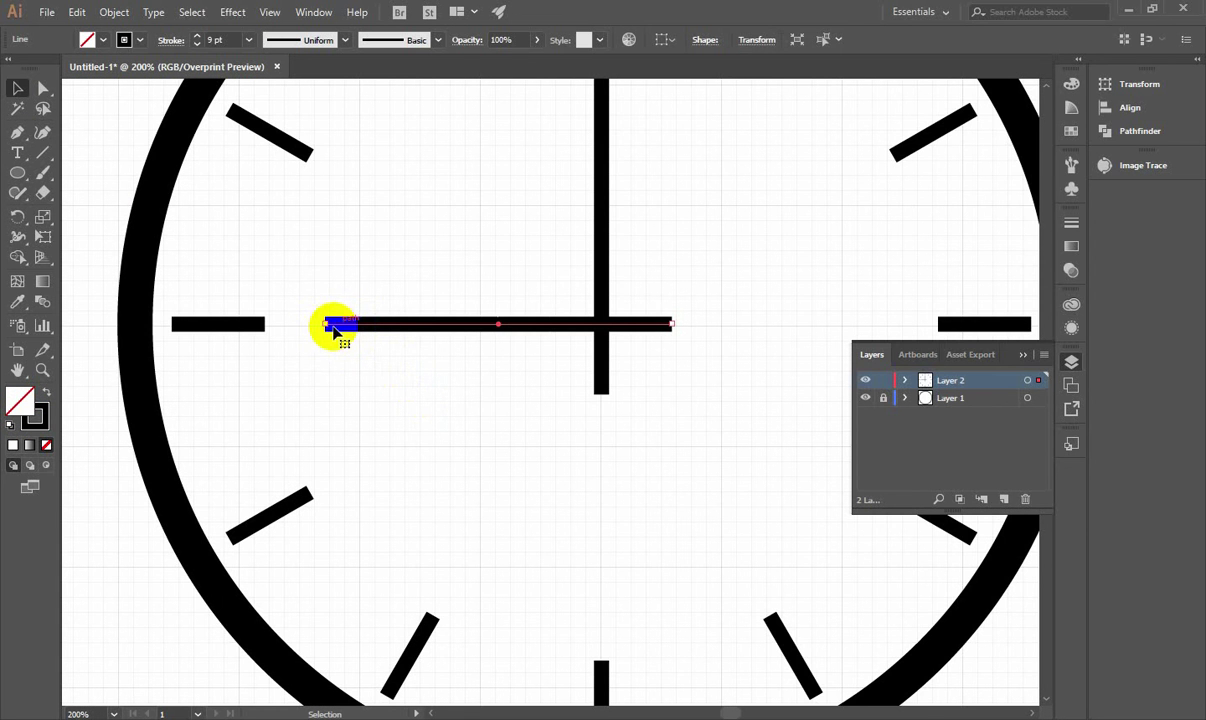
click(431, 386)
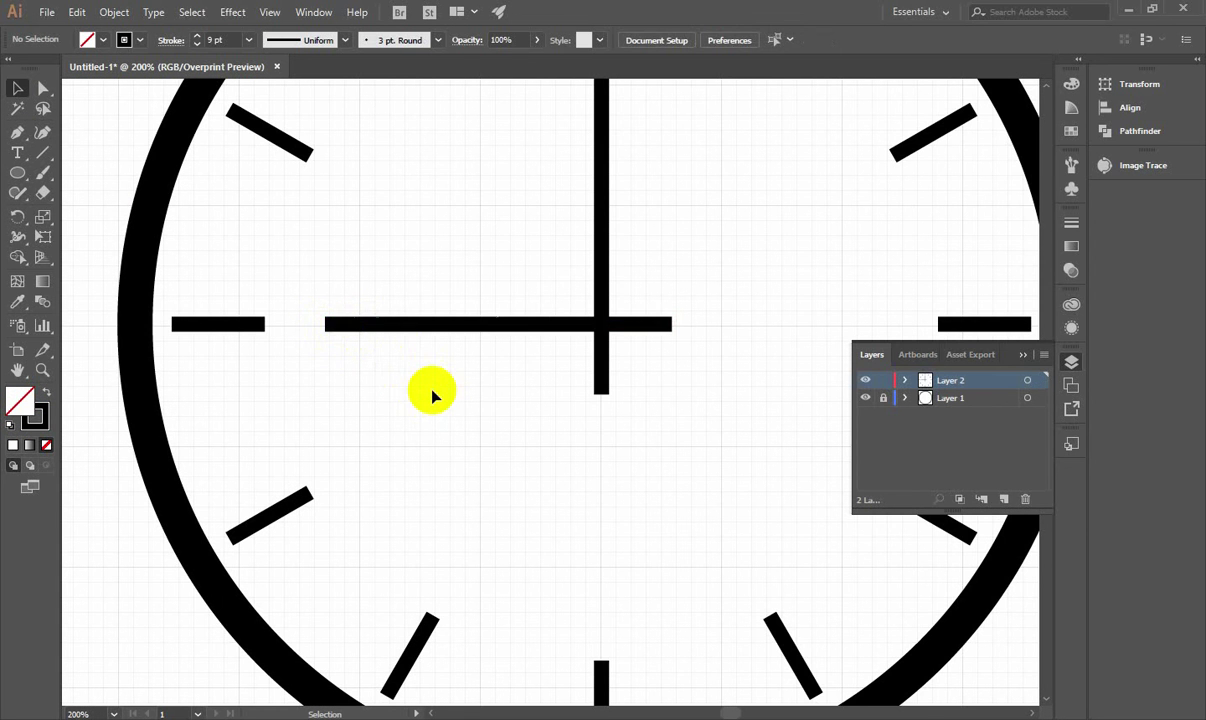
scroll(439, 399, down, 2)
scroll(441, 404, down, 1)
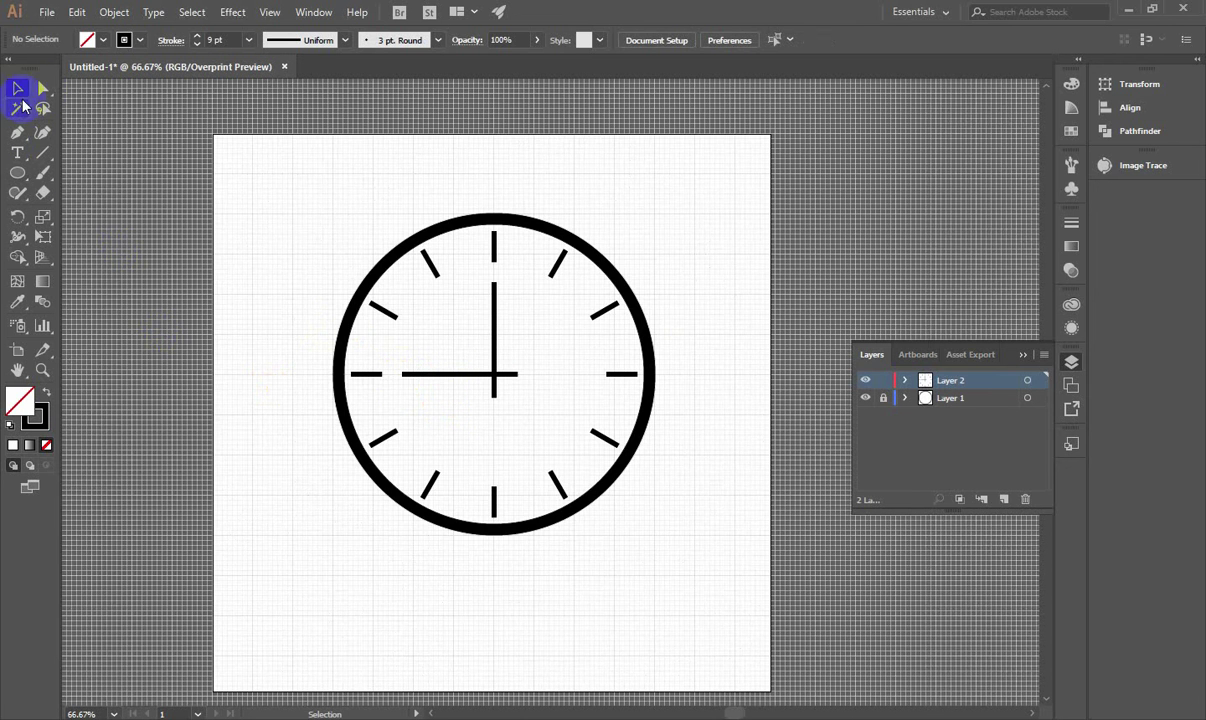
Drag the horizontal hand's left anchor about 22 pt toward the centre, then deselect.
click(43, 88)
click(405, 376)
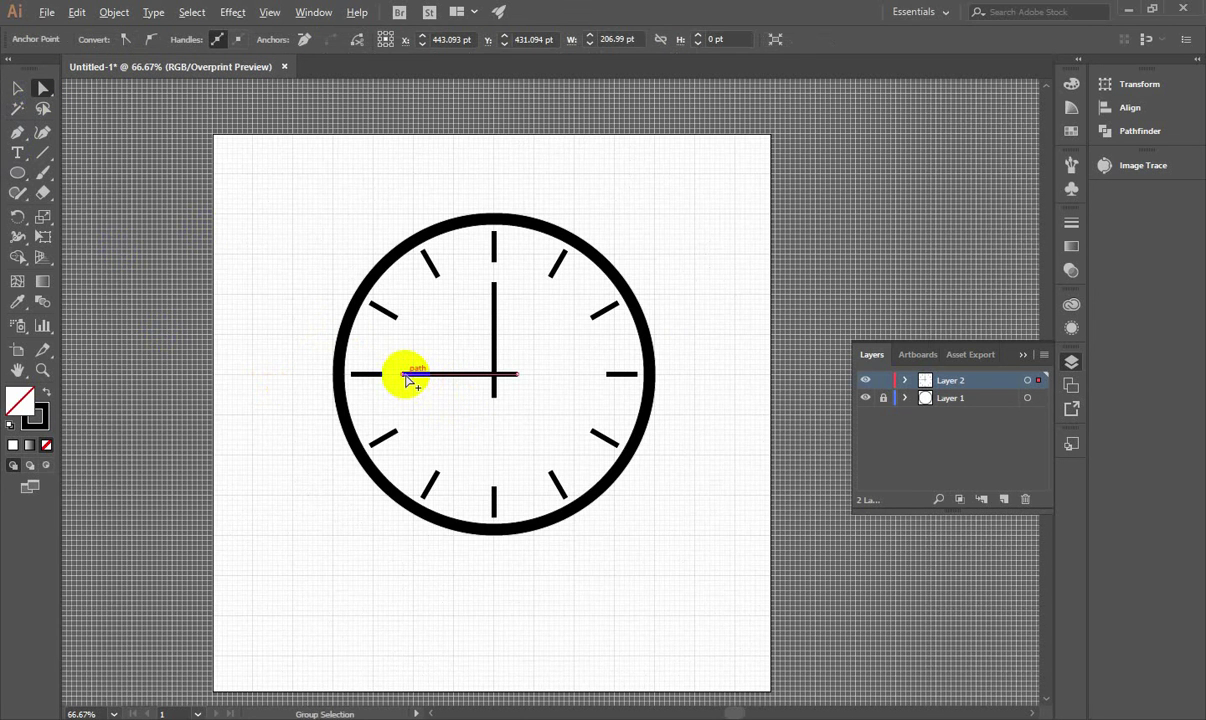
scroll(404, 372, up, 5)
drag(390, 372, 458, 378)
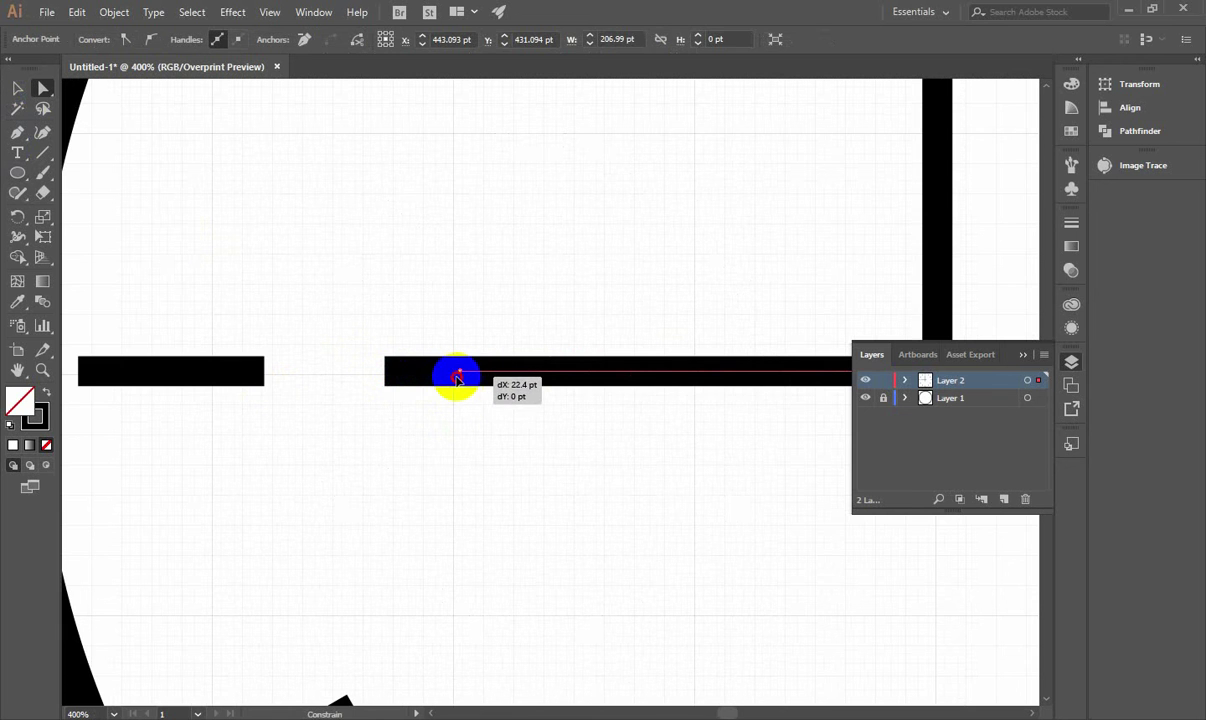
drag(458, 378, 458, 378)
scroll(538, 455, down, 4)
scroll(538, 455, down, 4)
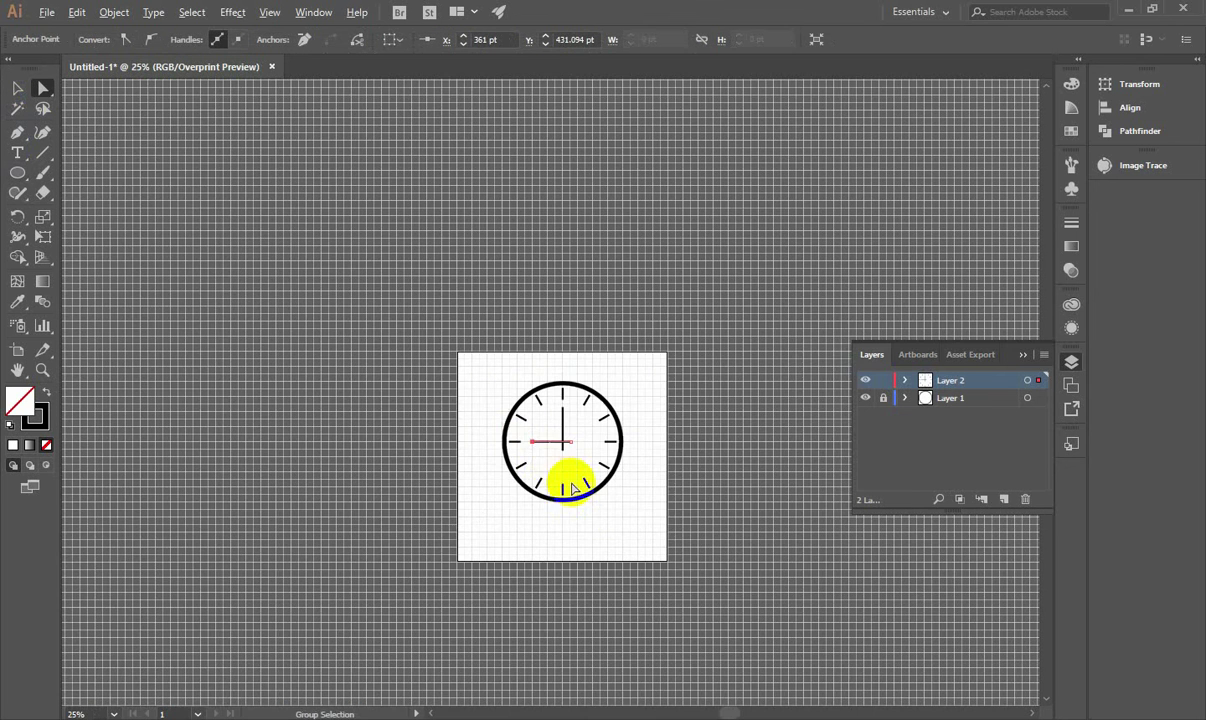
click(553, 470)
scroll(555, 472, up, 3)
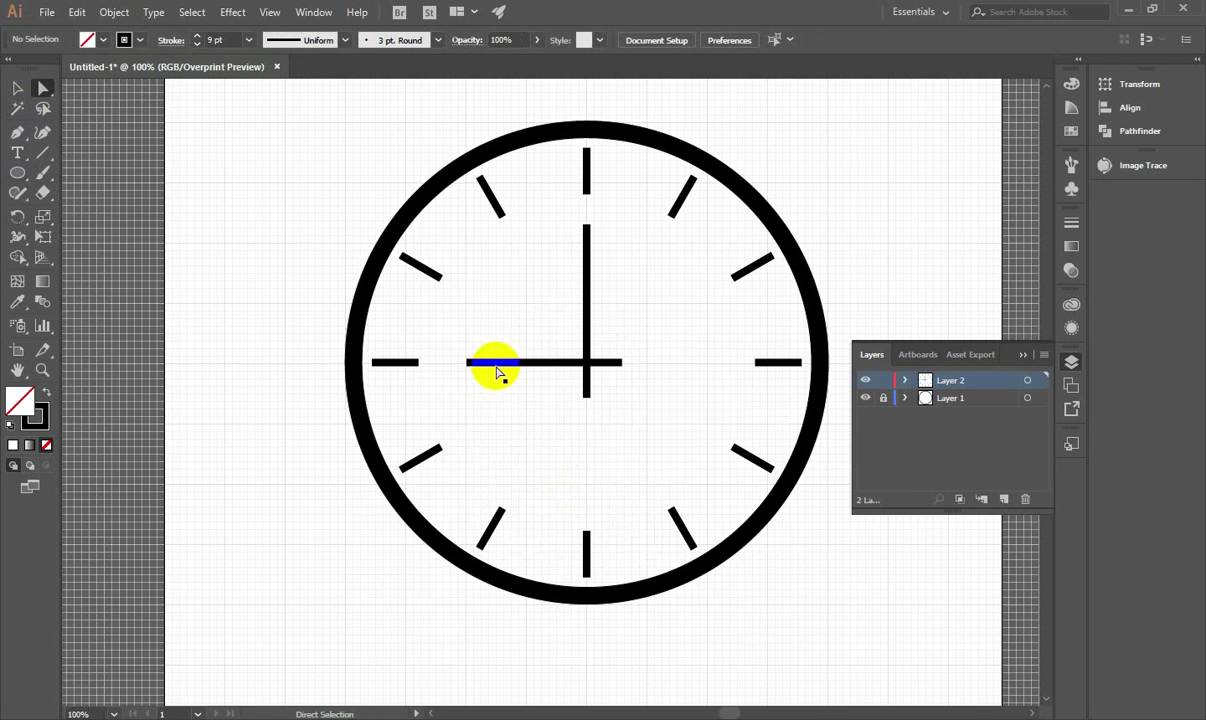
click(518, 424)
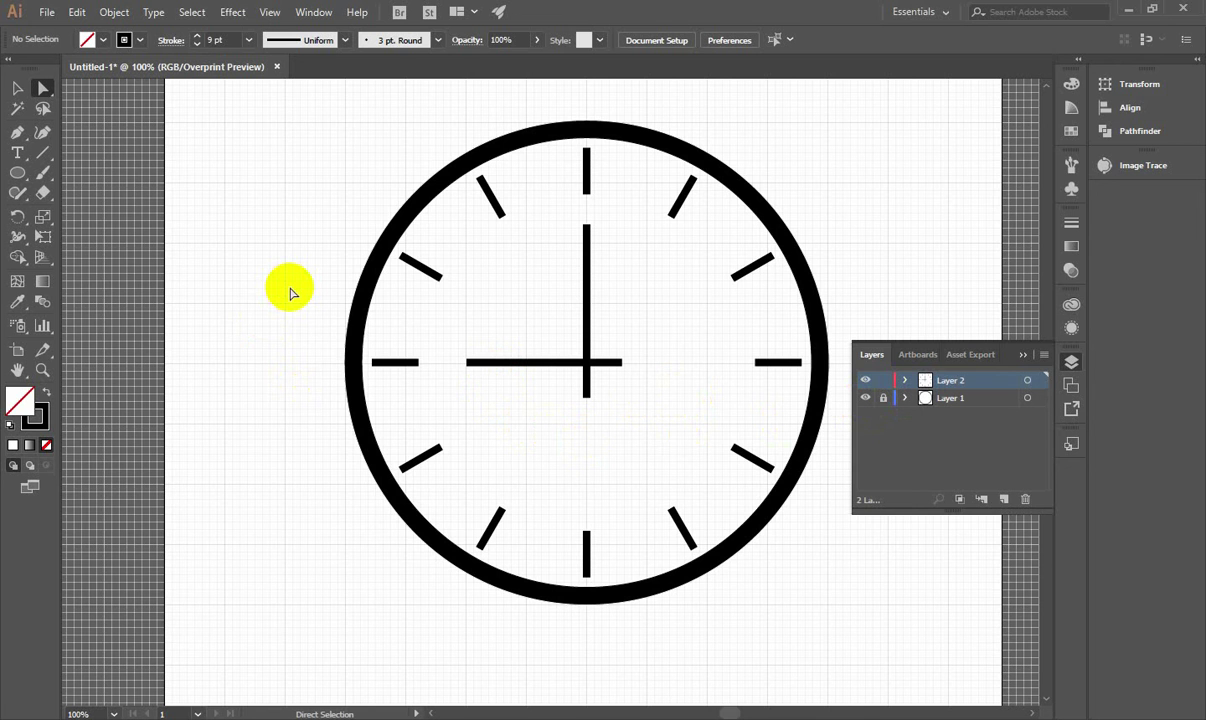
Turn off Overprint Preview so the document displays in GPU Preview.
click(268, 12)
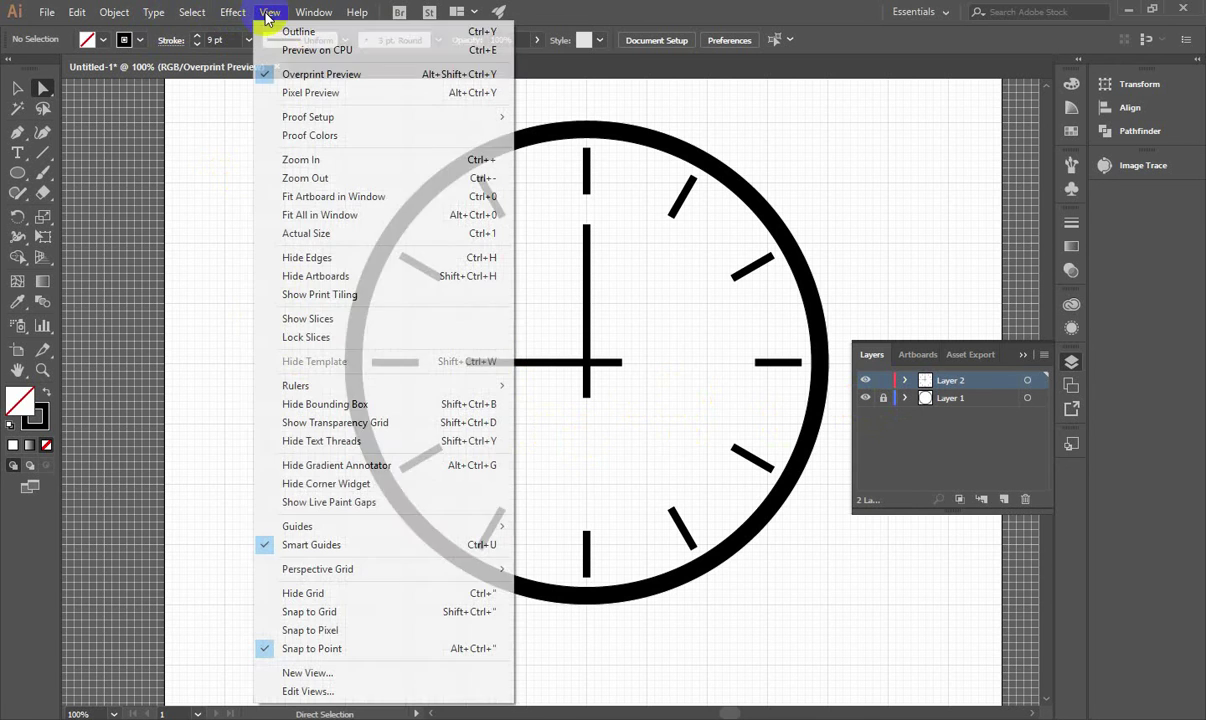
click(291, 74)
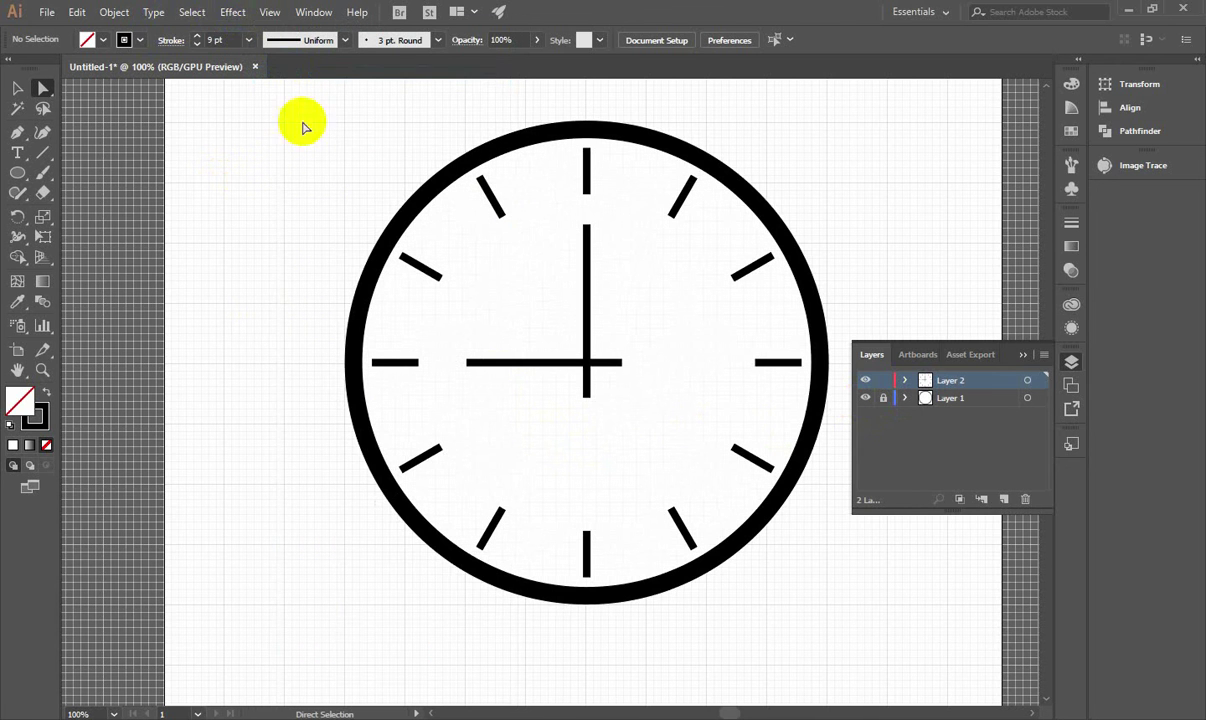